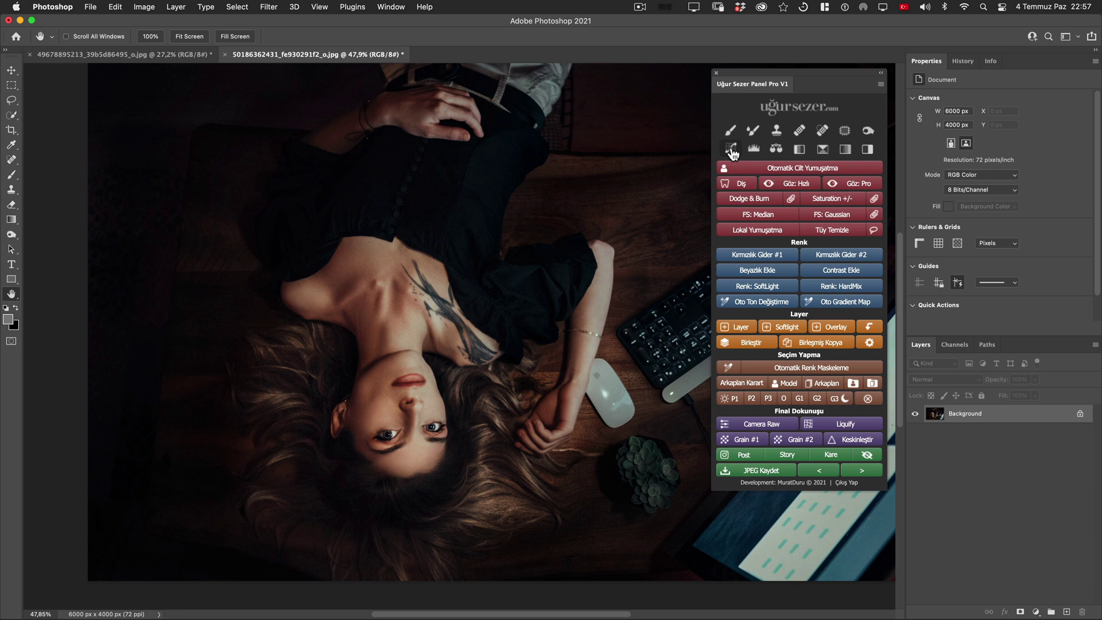
# Step: Add a Curves adjustment layer to the portrait and go through its Red, Green and Blue channel curves
pyautogui.click(731, 149)
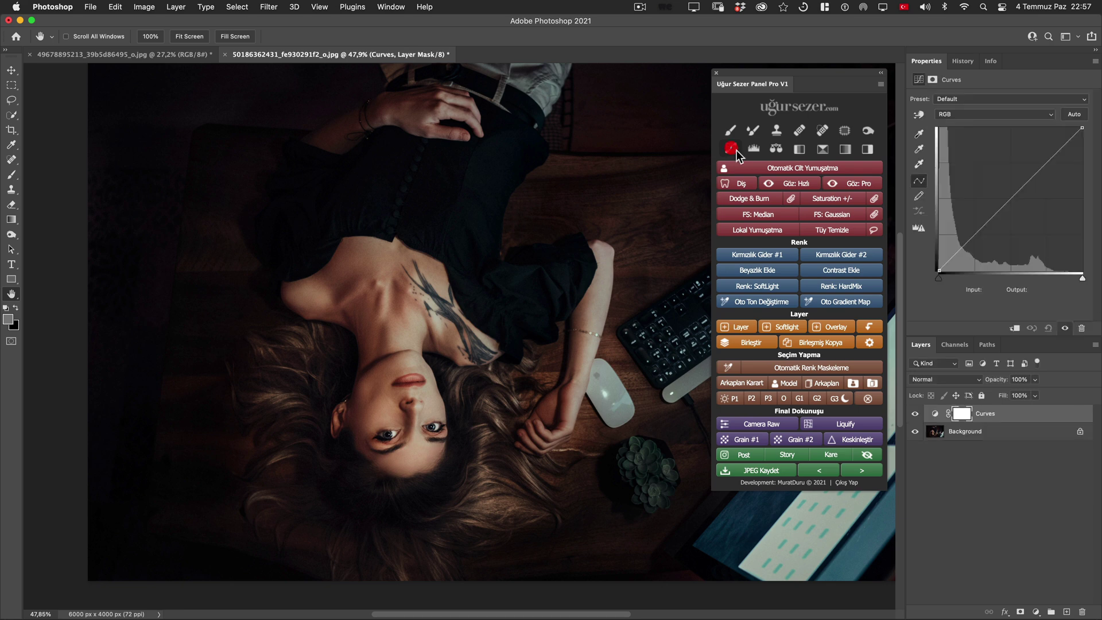
pyautogui.click(950, 116)
pyautogui.click(953, 125)
pyautogui.click(956, 120)
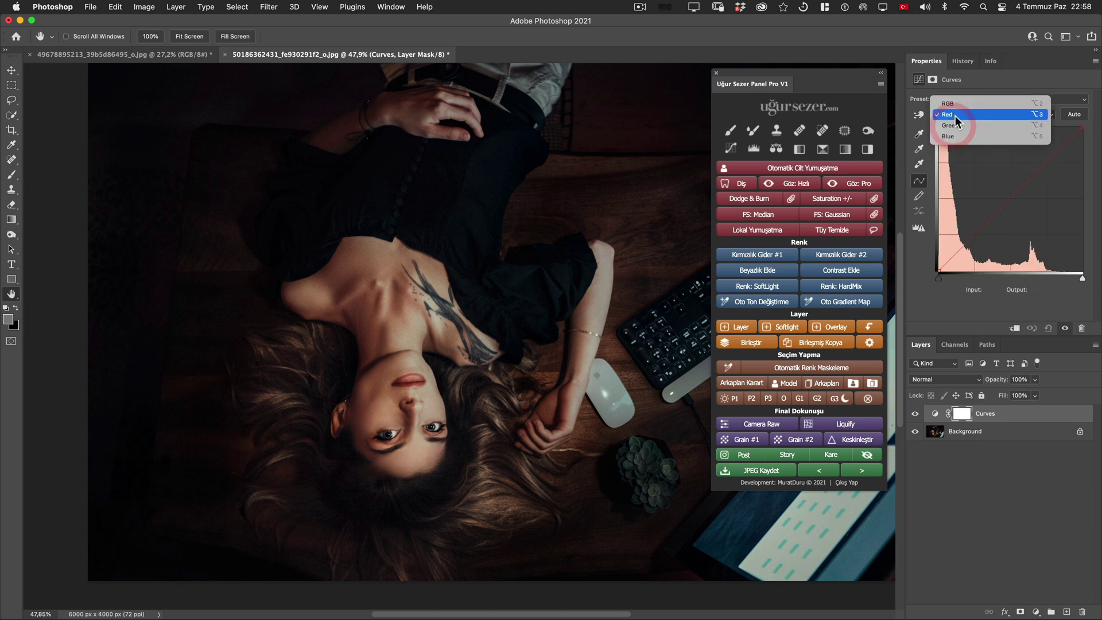
pyautogui.click(952, 125)
pyautogui.click(952, 114)
pyautogui.click(952, 126)
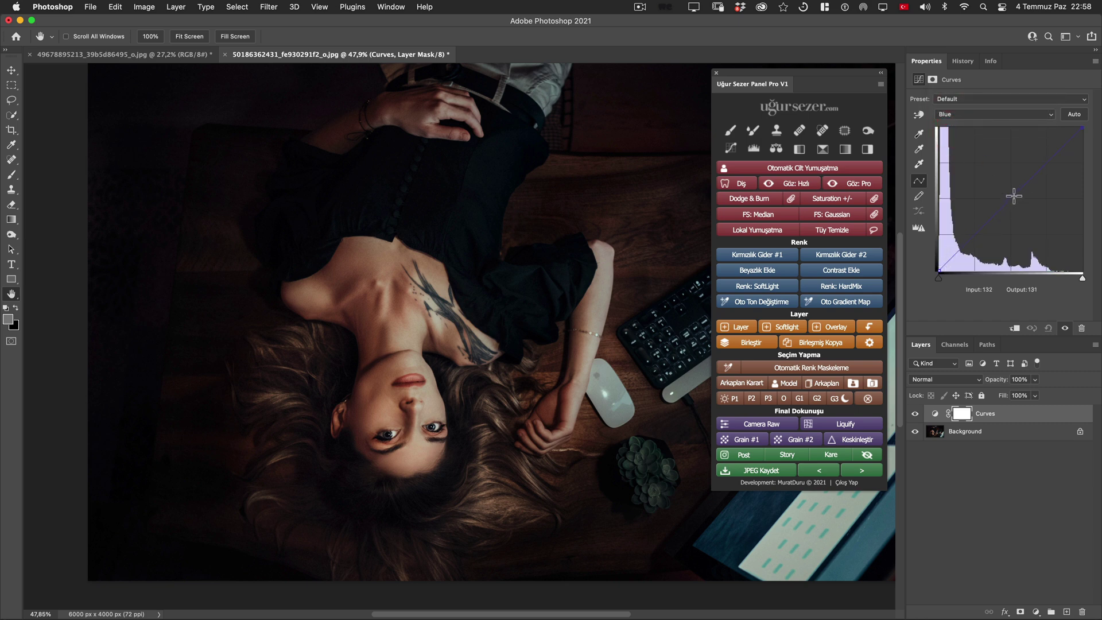
pyautogui.click(969, 114)
pyautogui.click(961, 103)
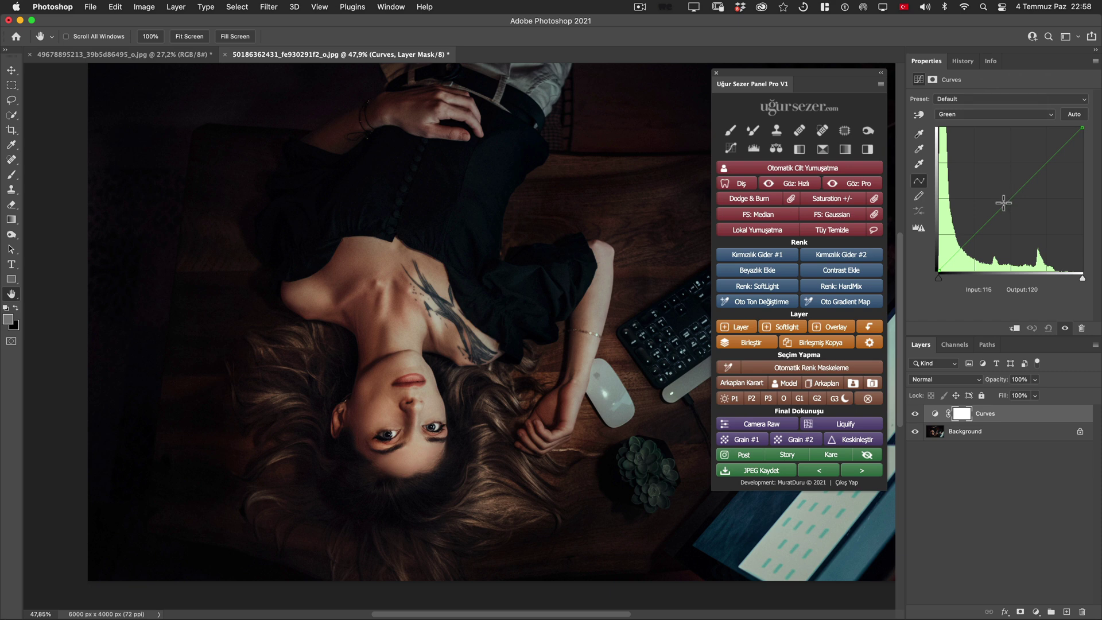
# Step: Try nudging the Green curve's midtones slightly upward and go through the Blue and Red channels
pyautogui.moveTo(1012, 195)
pyautogui.mouseDown()
pyautogui.moveTo(1024, 178)
pyautogui.moveTo(1012, 208)
pyautogui.moveTo(1012, 187)
pyautogui.mouseUp()
pyautogui.click(979, 114)
pyautogui.click(974, 123)
pyautogui.click(976, 114)
pyautogui.click(961, 92)
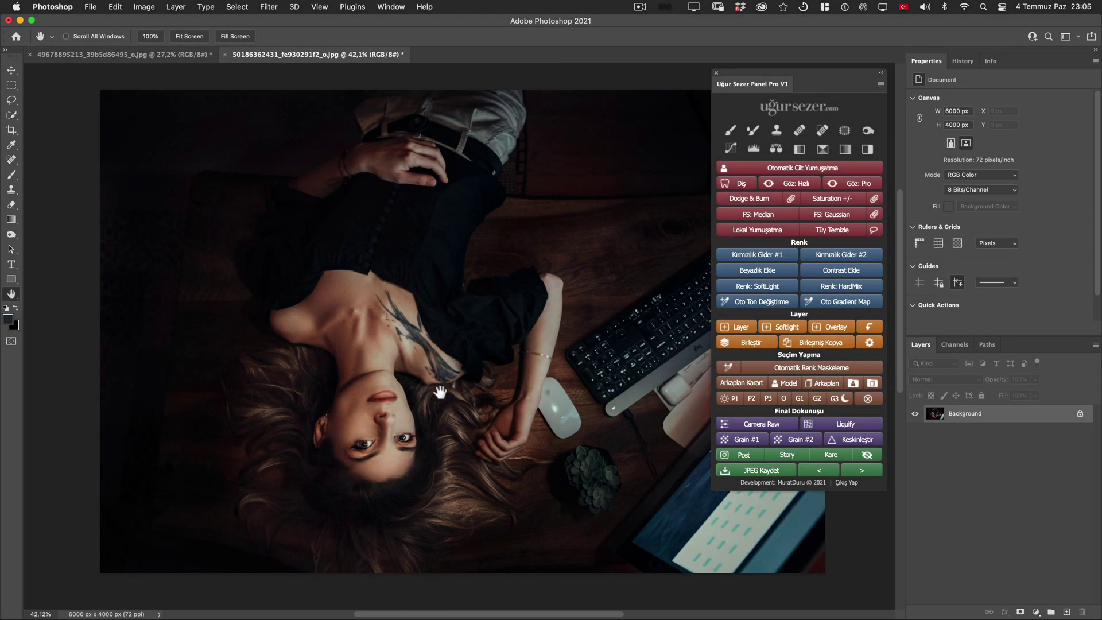
# Step: Start the Oto Ton Değiştirme tone-change tool on the portrait and move its color picker clear of the face
pyautogui.scroll(5, 418, 418)
pyautogui.scroll(-5, 418, 419)
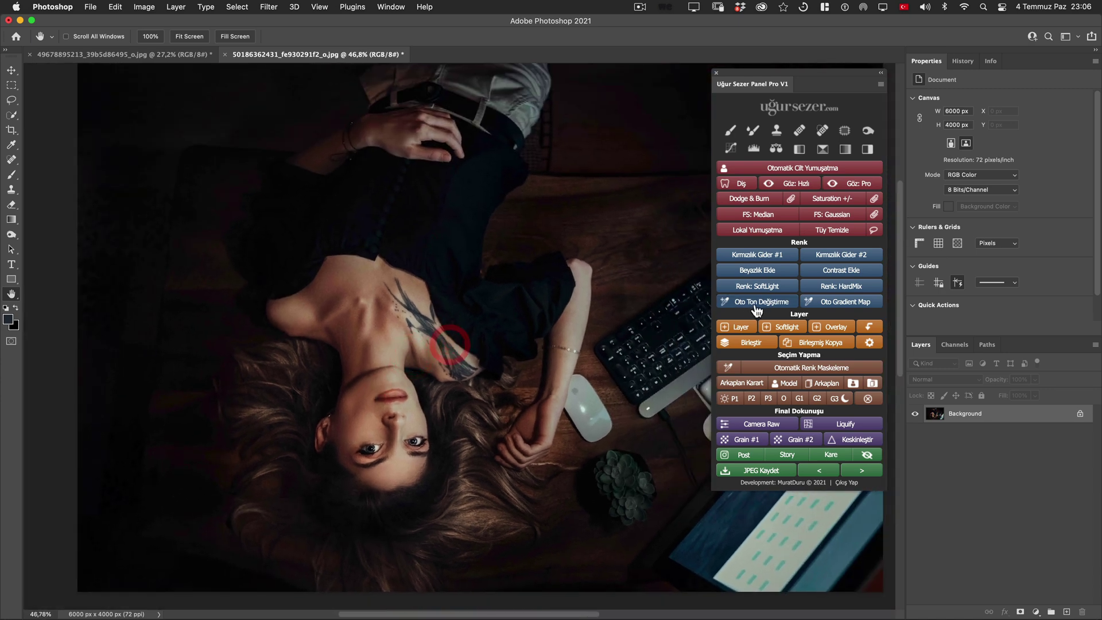
pyautogui.click(761, 310)
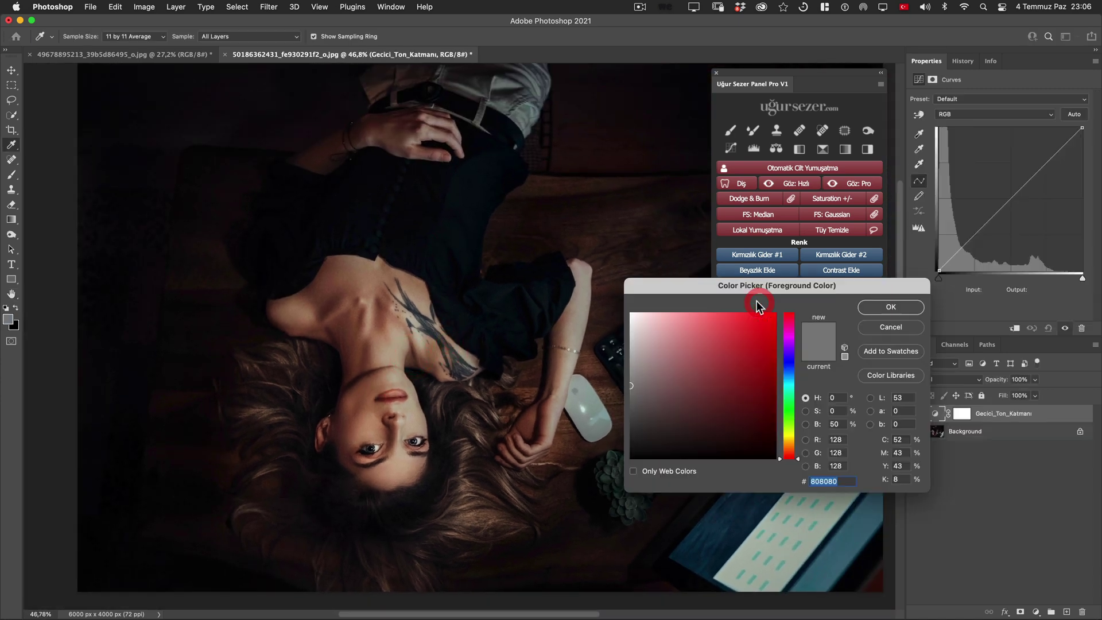
pyautogui.moveTo(718, 294); pyautogui.dragTo(598, 308)
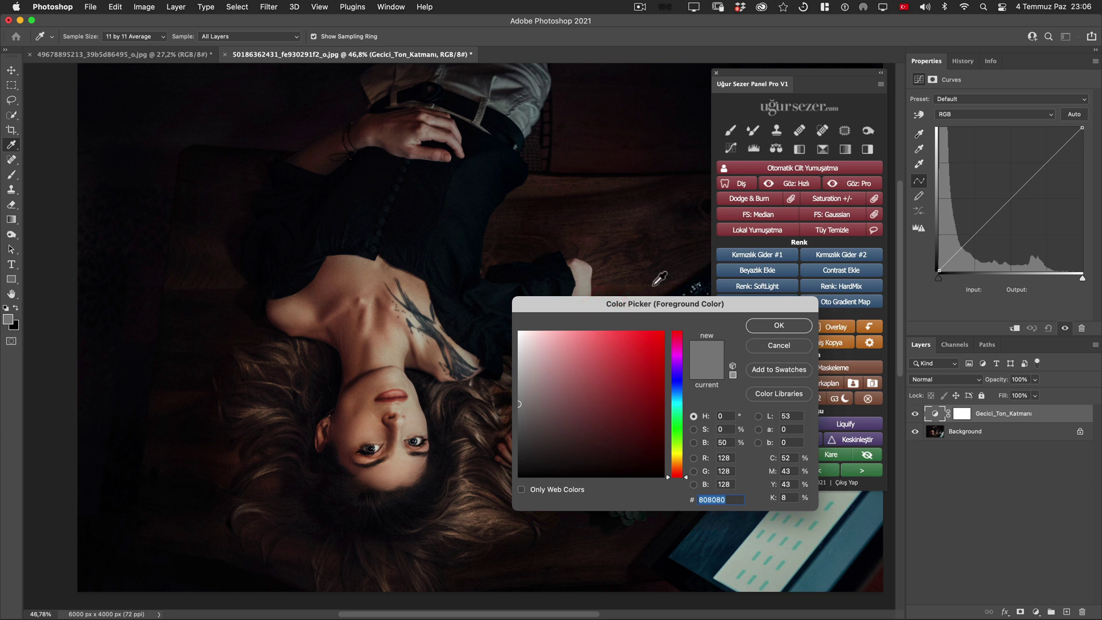
# Step: Sample trial colors from the cheek, the shadow beside the jaw and the area around the eye
pyautogui.click(363, 425)
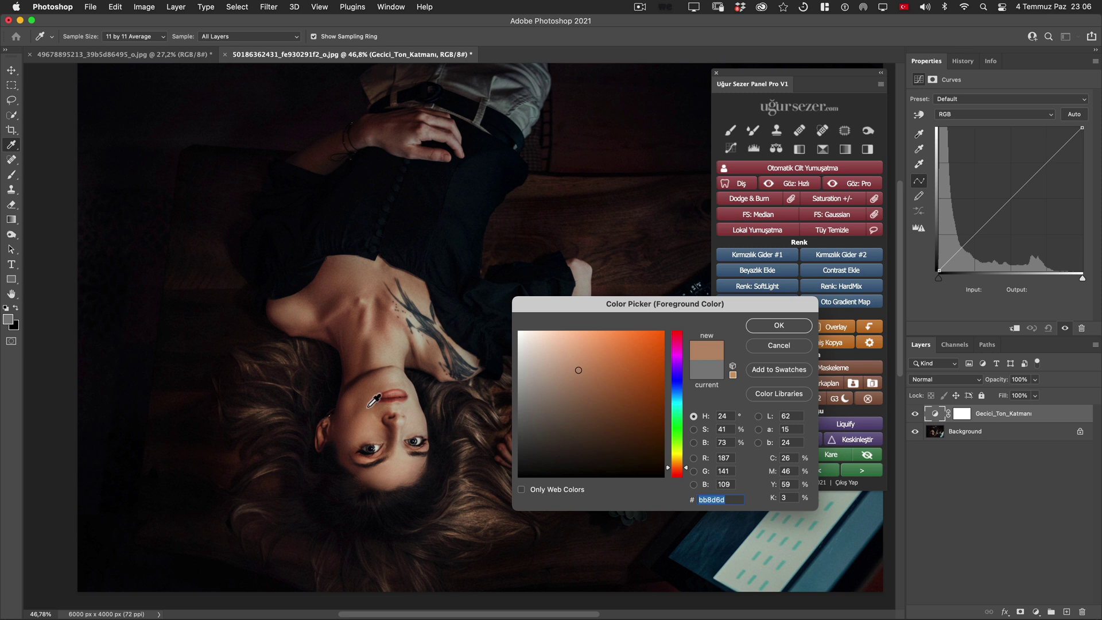
pyautogui.click(364, 374)
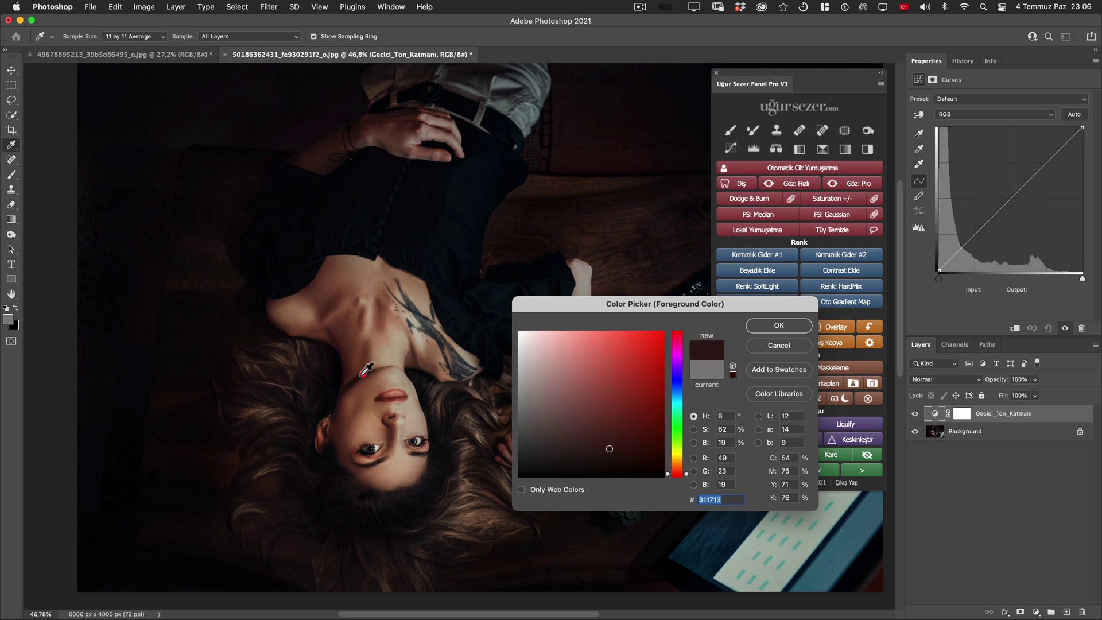
pyautogui.click(412, 441)
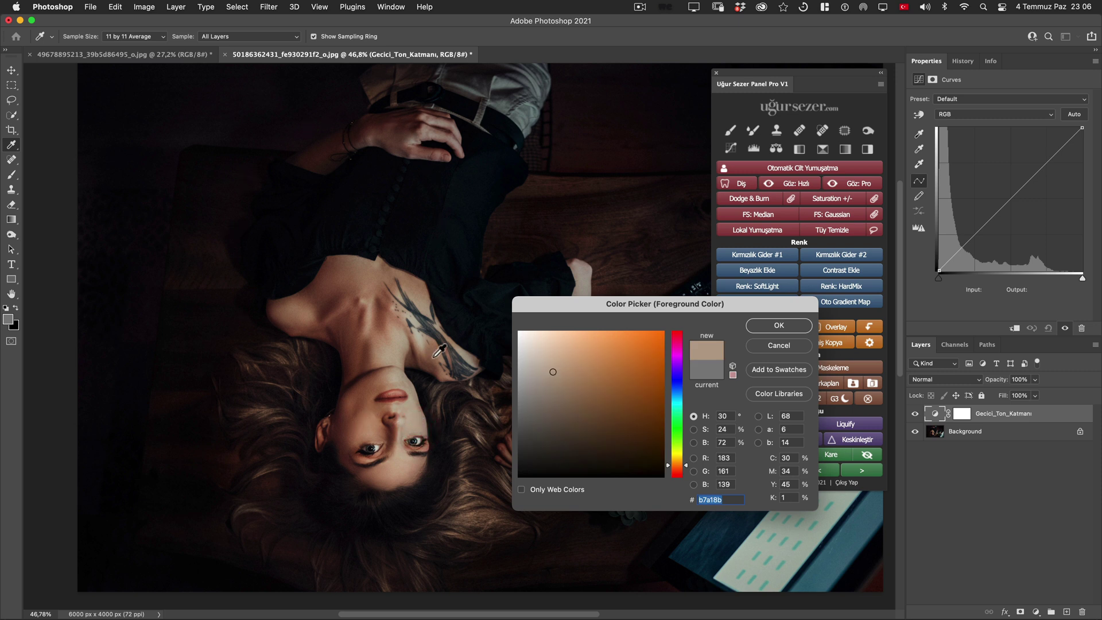
# Step: Sample the woman's cheek skin tone (#BC8F70) and accept it as the input color for the tone change
pyautogui.click(367, 425)
pyautogui.click(366, 430)
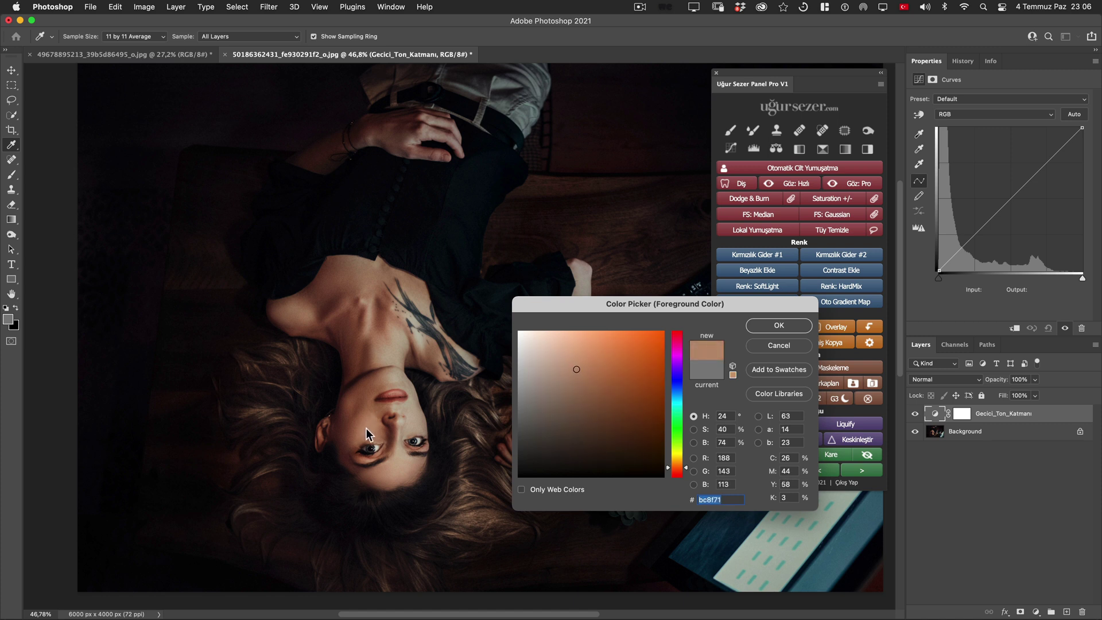
pyautogui.click(366, 428)
pyautogui.click(781, 325)
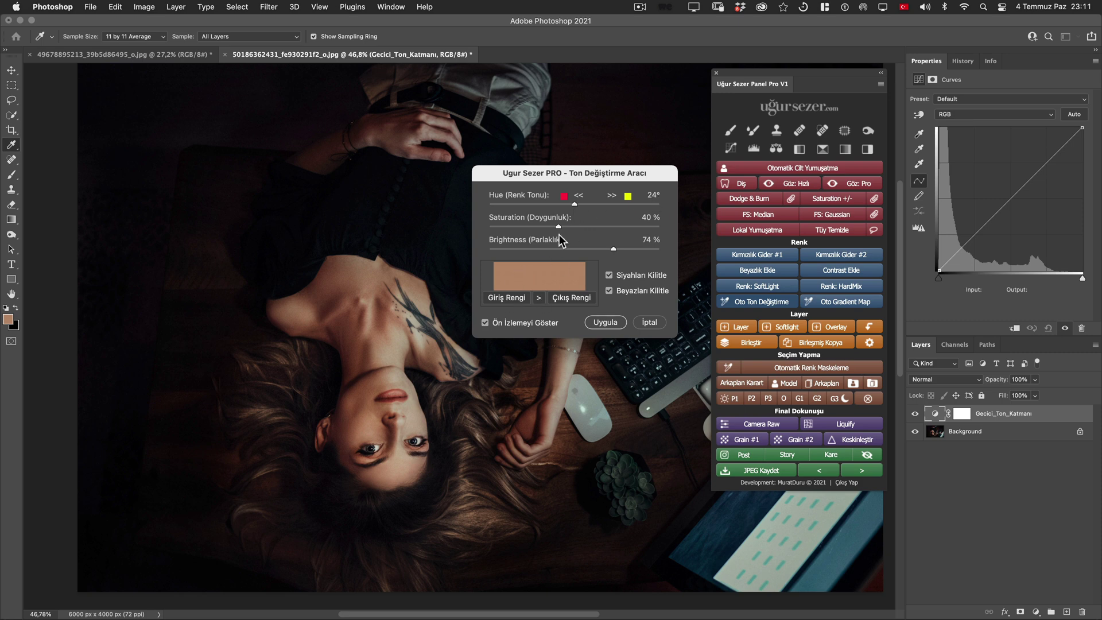
# Step: Set the output color to hue 32°, saturation 45% and brightness 77%, and apply the tone change
pyautogui.moveTo(576, 203); pyautogui.dragTo(580, 207)
pyautogui.moveTo(559, 227); pyautogui.dragTo(565, 230)
pyautogui.click(565, 228)
pyautogui.moveTo(615, 248); pyautogui.dragTo(618, 253)
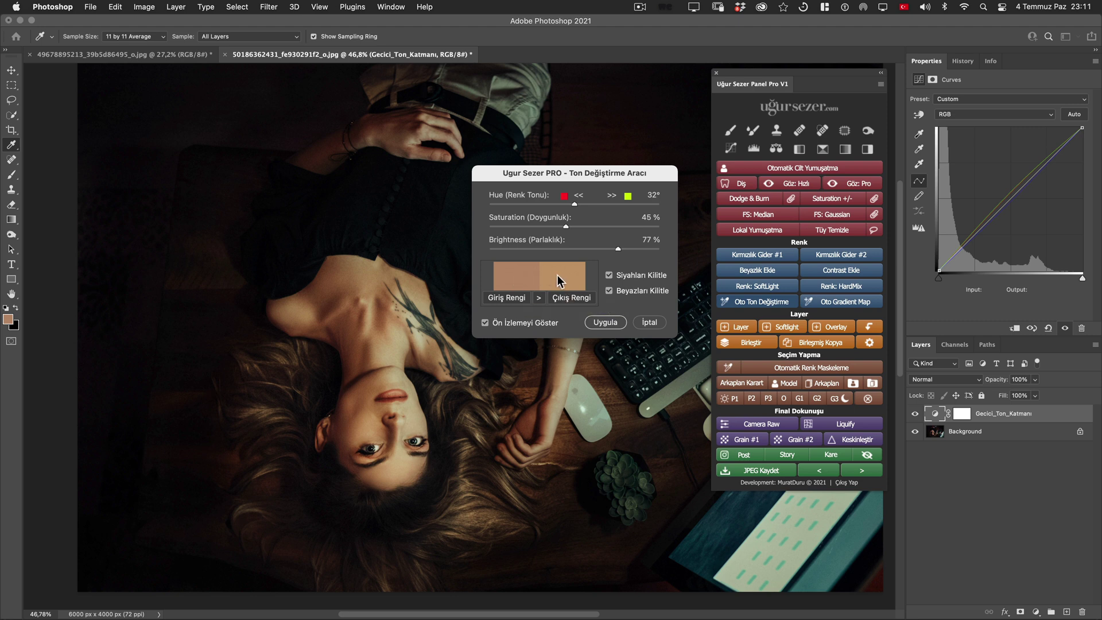
pyautogui.click(606, 323)
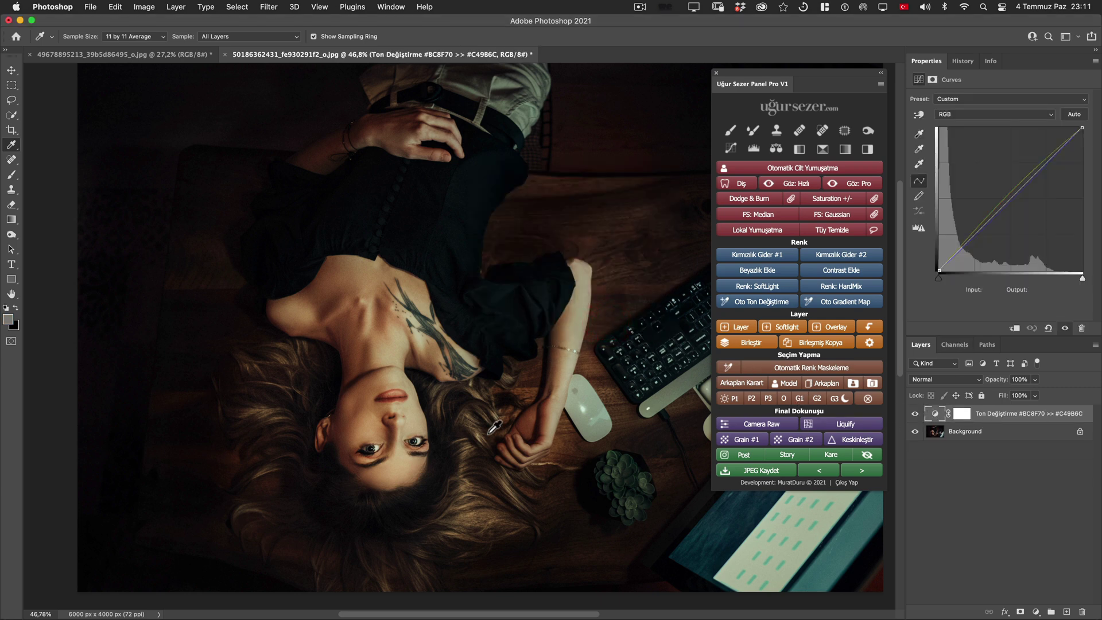
# Step: Inspect the Red, Green and Blue curves of the tone-change adjustment layer
pyautogui.press('h')
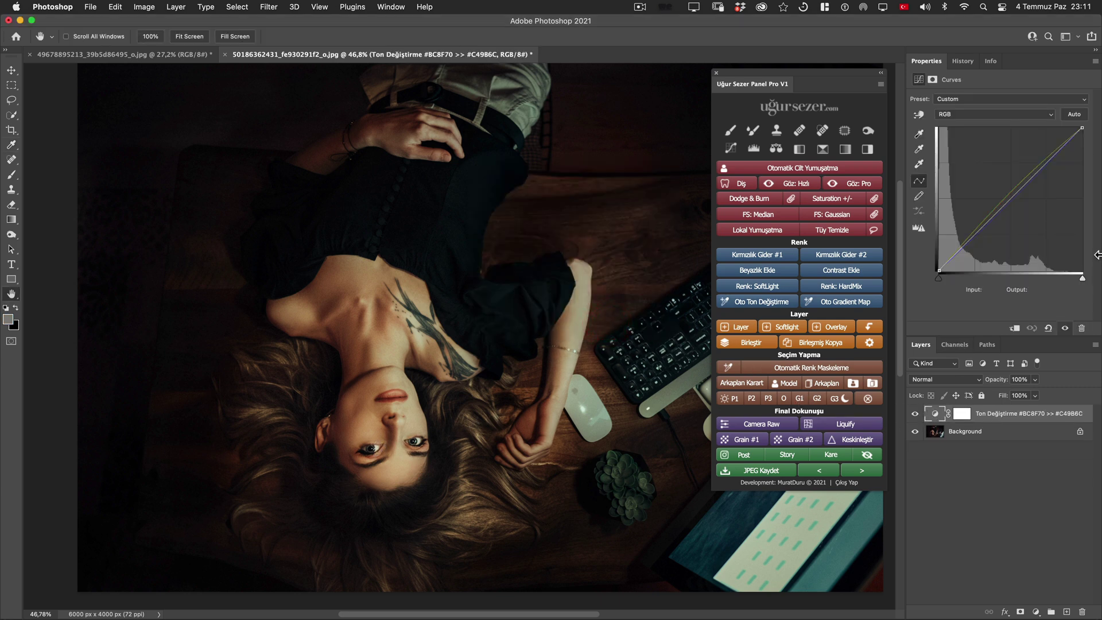
pyautogui.click(988, 114)
pyautogui.click(984, 122)
pyautogui.click(984, 118)
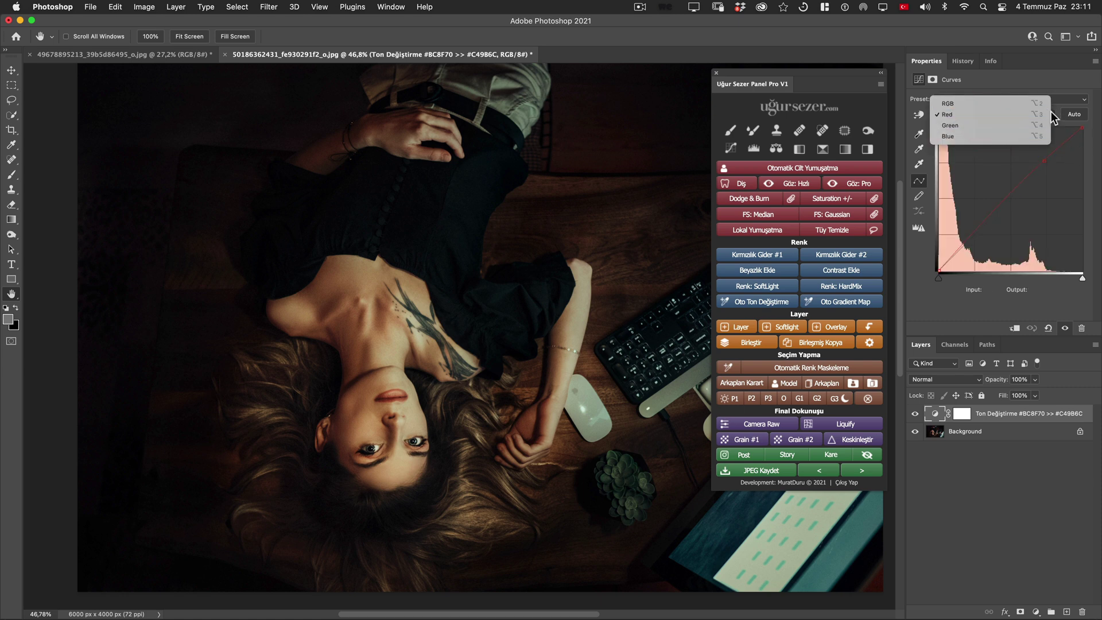
pyautogui.click(1009, 126)
pyautogui.click(955, 117)
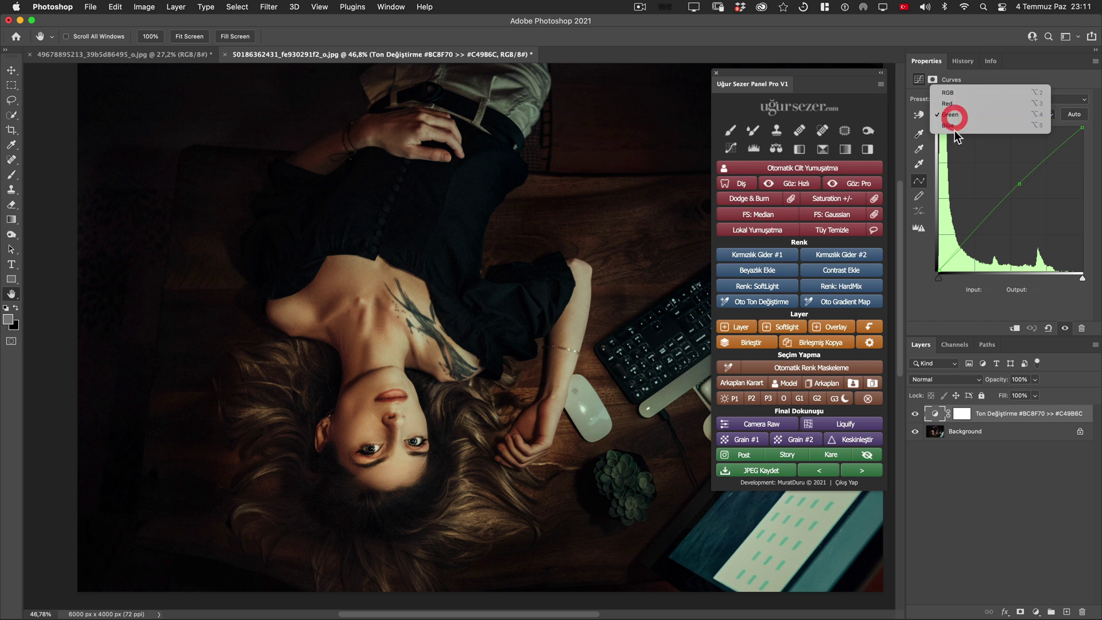
pyautogui.click(953, 125)
pyautogui.click(964, 115)
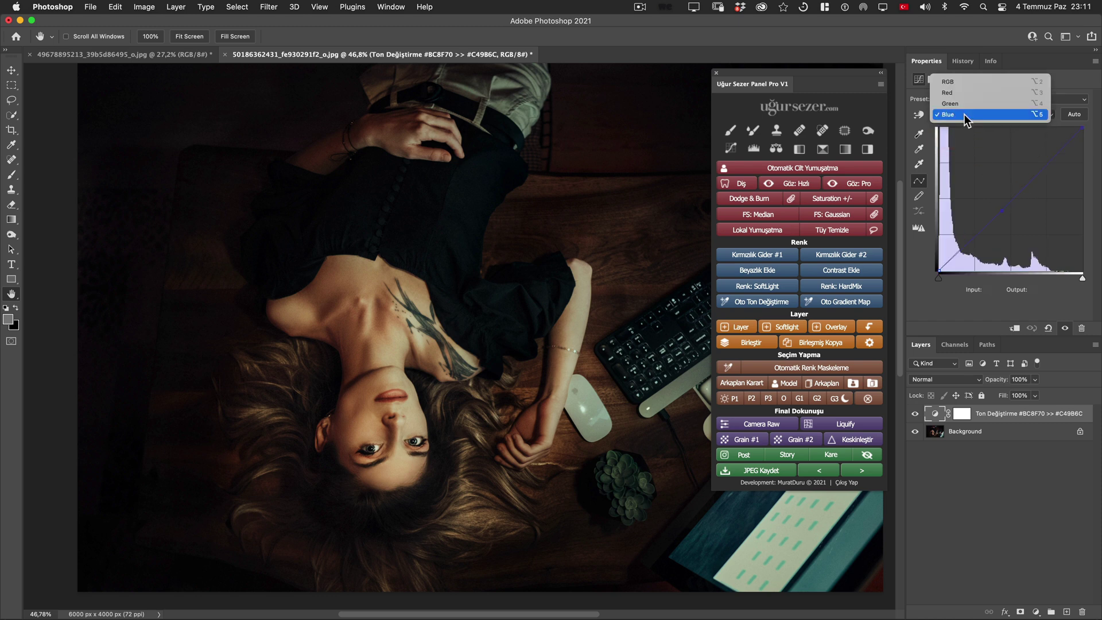
pyautogui.click(951, 93)
pyautogui.click(1042, 159)
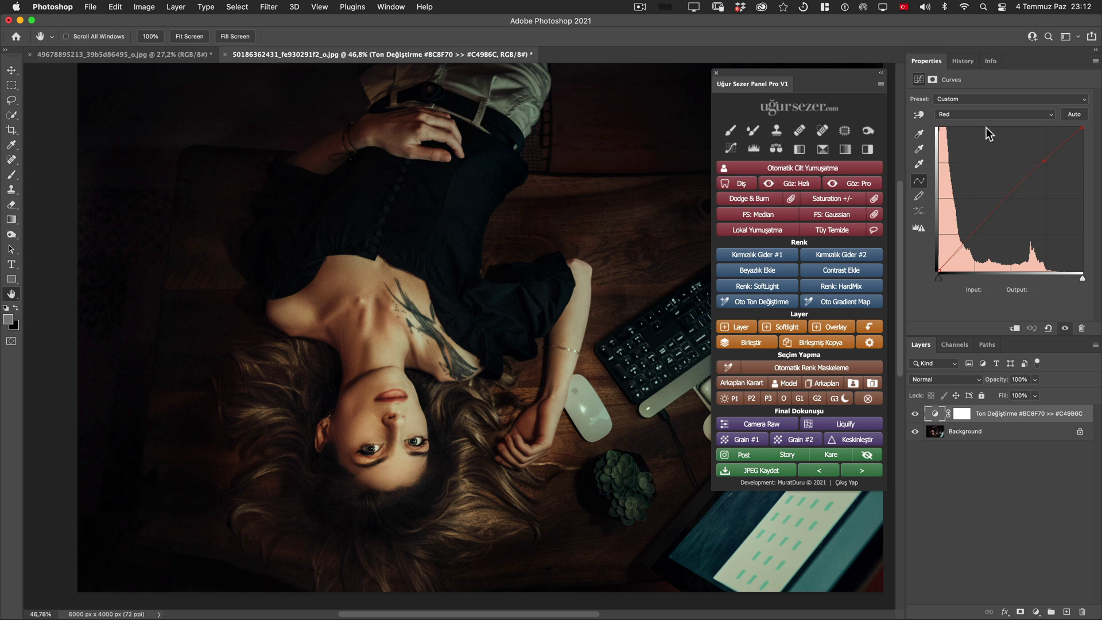
# Step: Toggle the tone-change layer's visibility repeatedly to compare the portrait before and after the adjustment
pyautogui.click(914, 414)
pyautogui.click(914, 414)
pyautogui.click(914, 414)
pyautogui.click(914, 414)
pyautogui.click(914, 414)
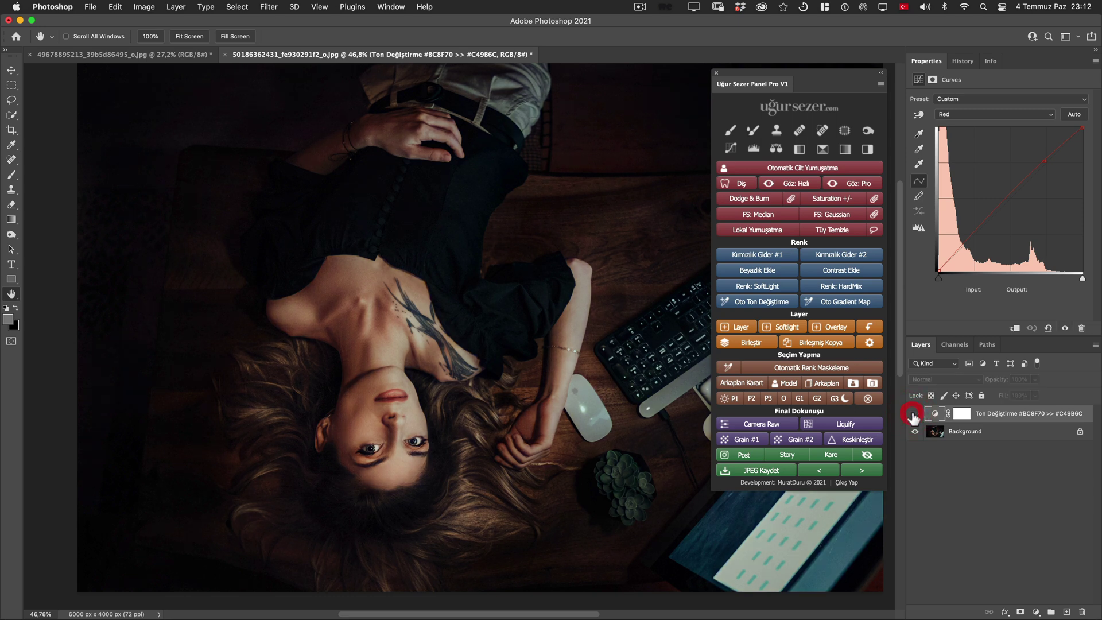
pyautogui.click(914, 414)
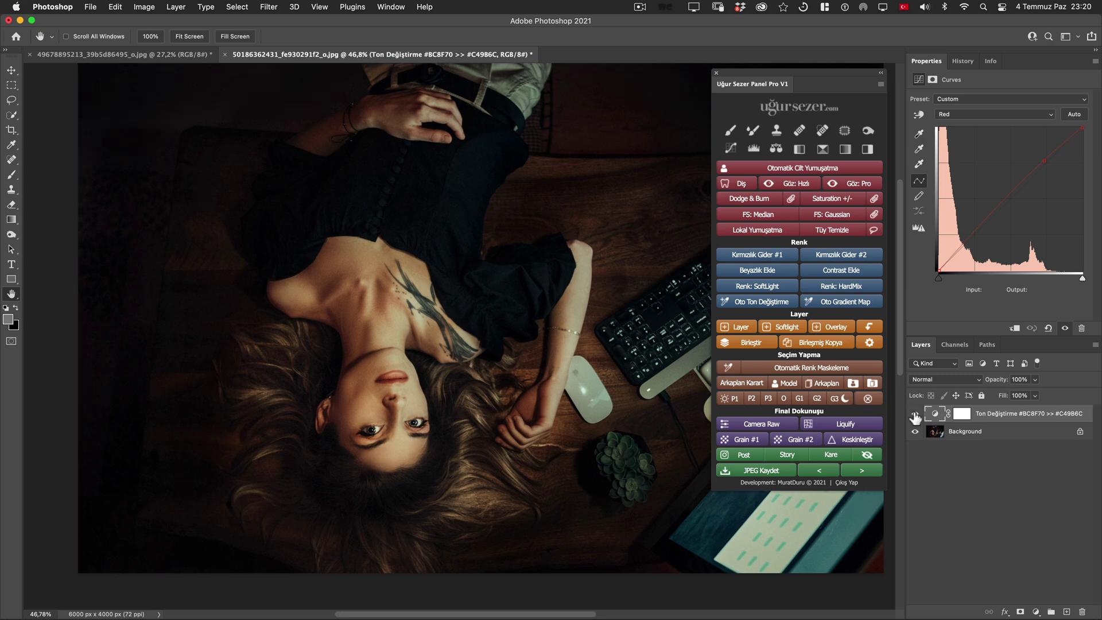
pyautogui.click(914, 413)
pyautogui.click(913, 413)
pyautogui.click(914, 413)
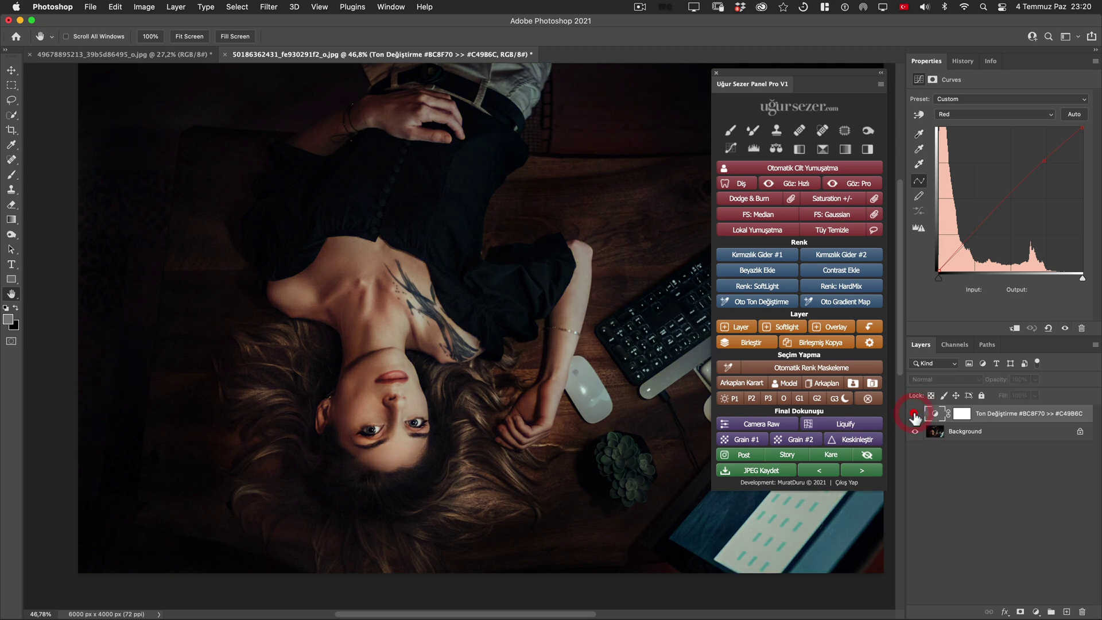
pyautogui.click(914, 414)
pyautogui.click(914, 413)
pyautogui.click(913, 414)
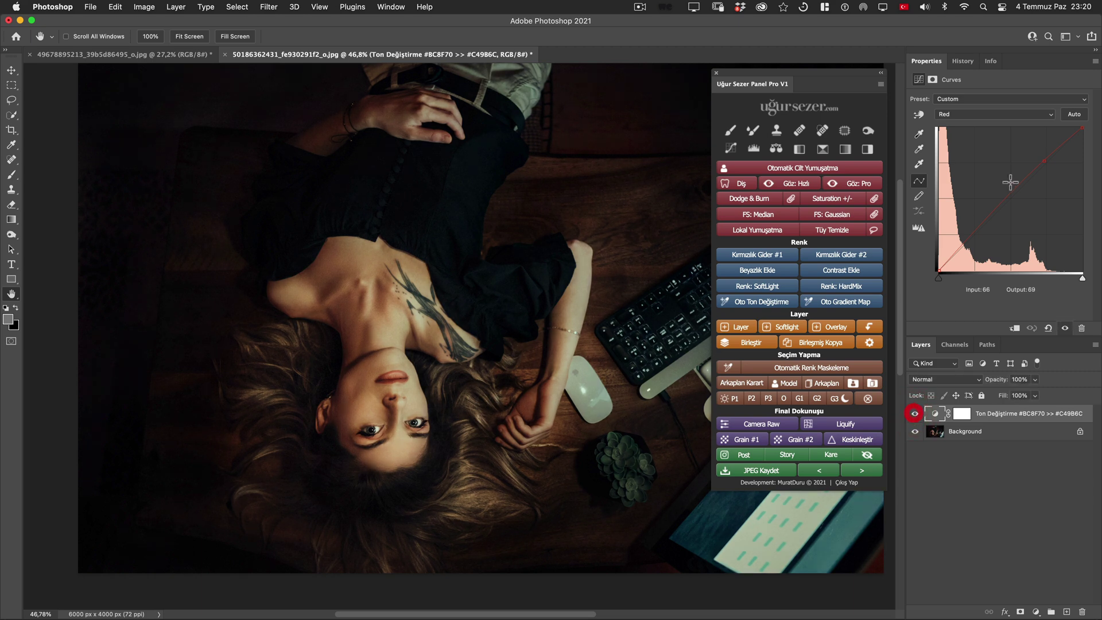
pyautogui.click(914, 414)
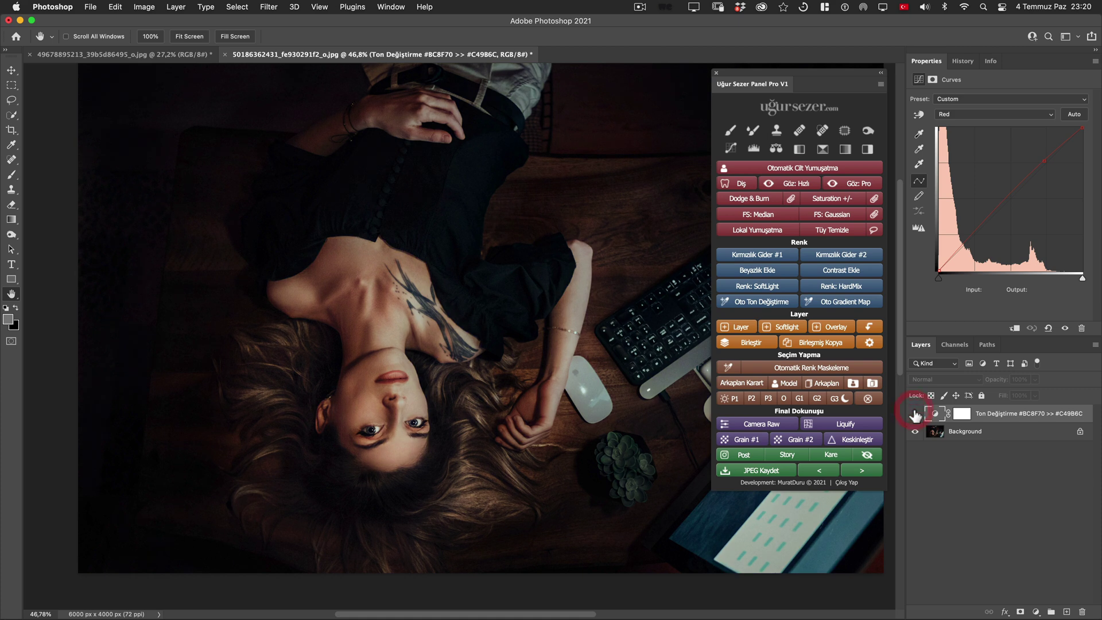
pyautogui.click(914, 413)
pyautogui.click(914, 413)
pyautogui.click(914, 413)
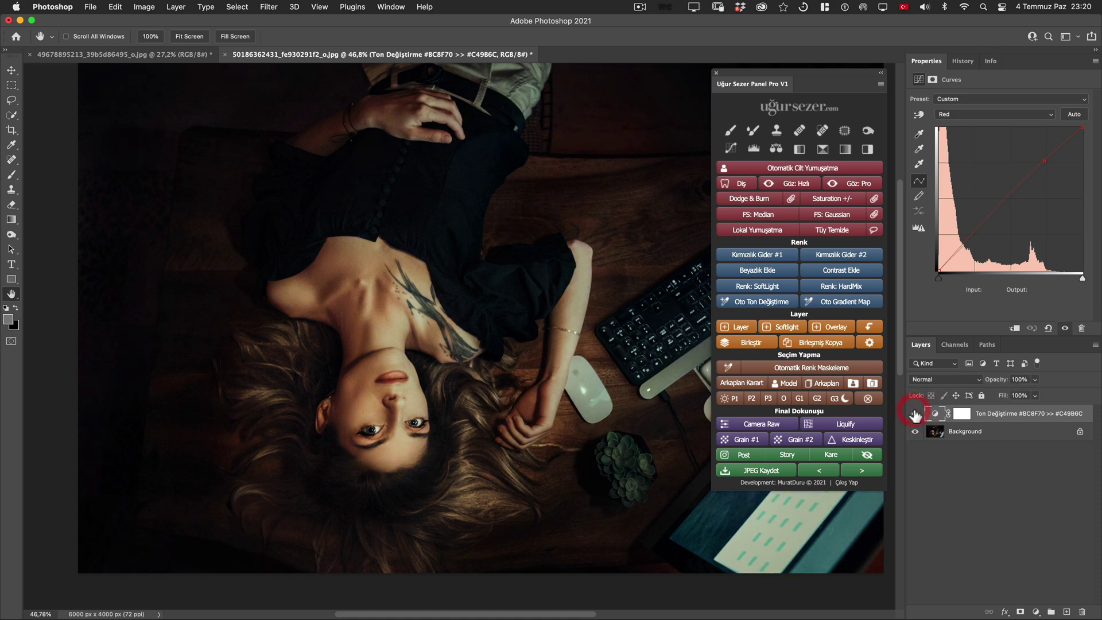
pyautogui.moveTo(627, 328); pyautogui.dragTo(583, 337)
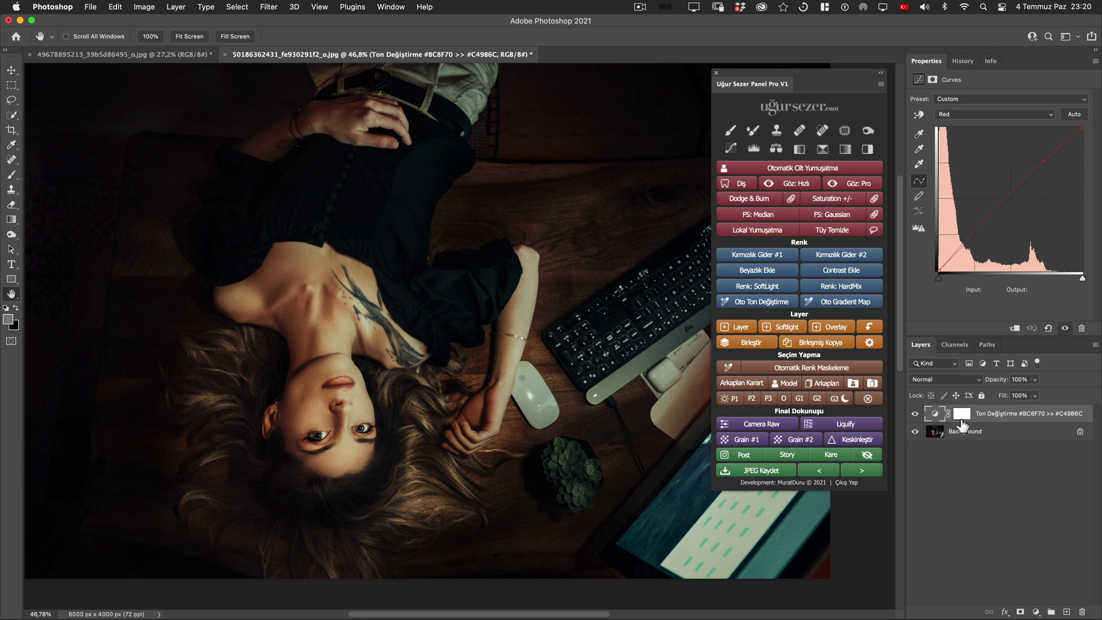
pyautogui.click(914, 414)
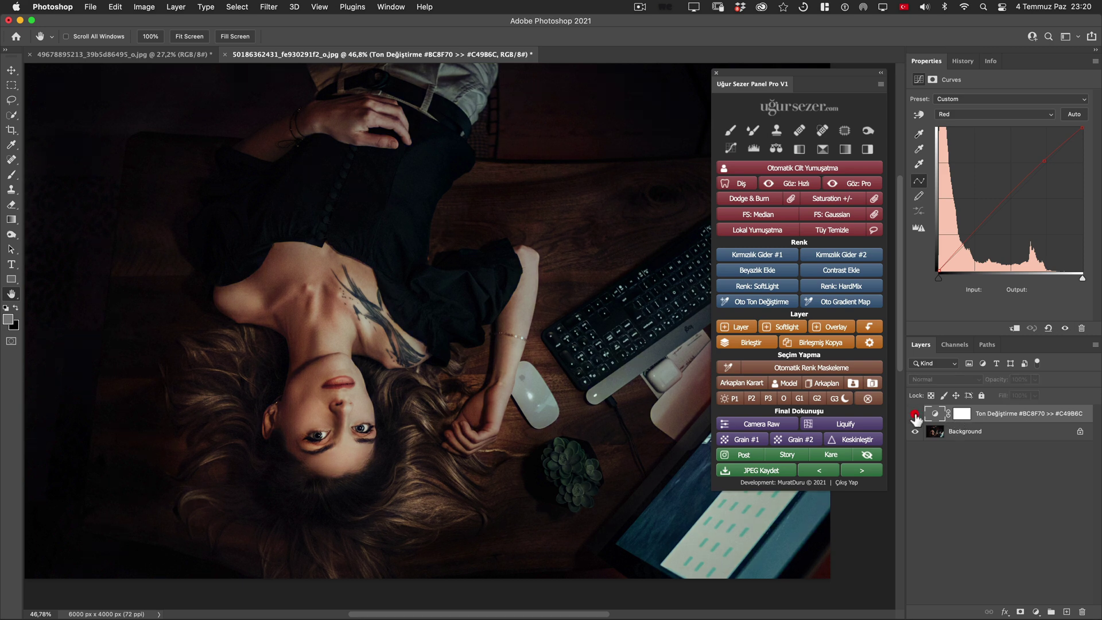
pyautogui.click(914, 413)
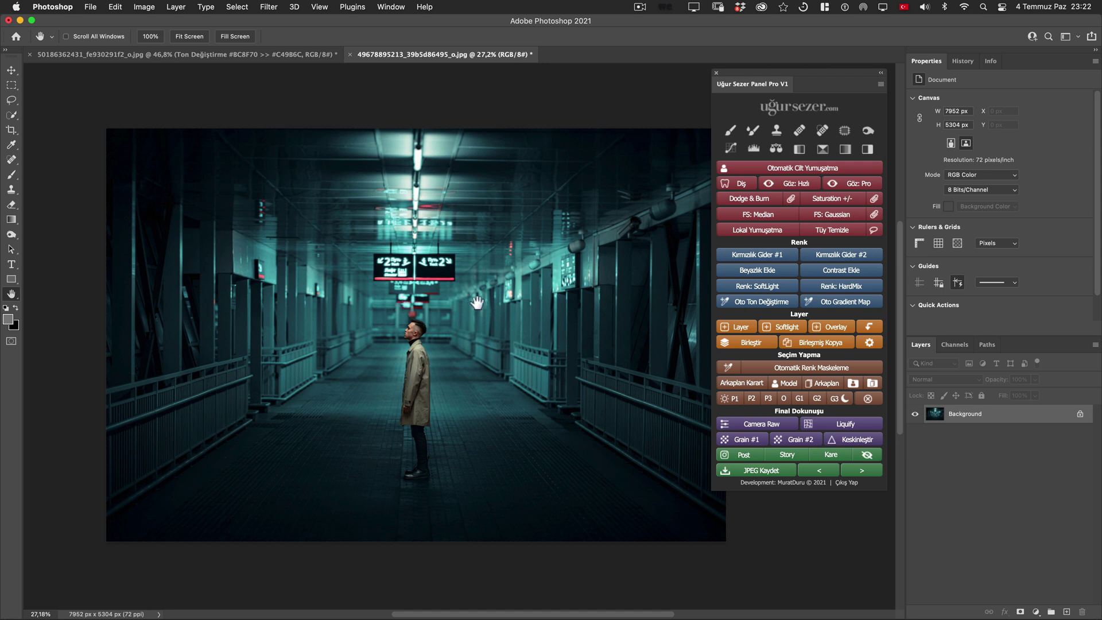
# Step: Start Oto Ton Değiştirme on the corridor photo and accept the teal floor tone beside the man (#235662) as the input color
pyautogui.click(756, 308)
pyautogui.moveTo(620, 305); pyautogui.dragTo(658, 272)
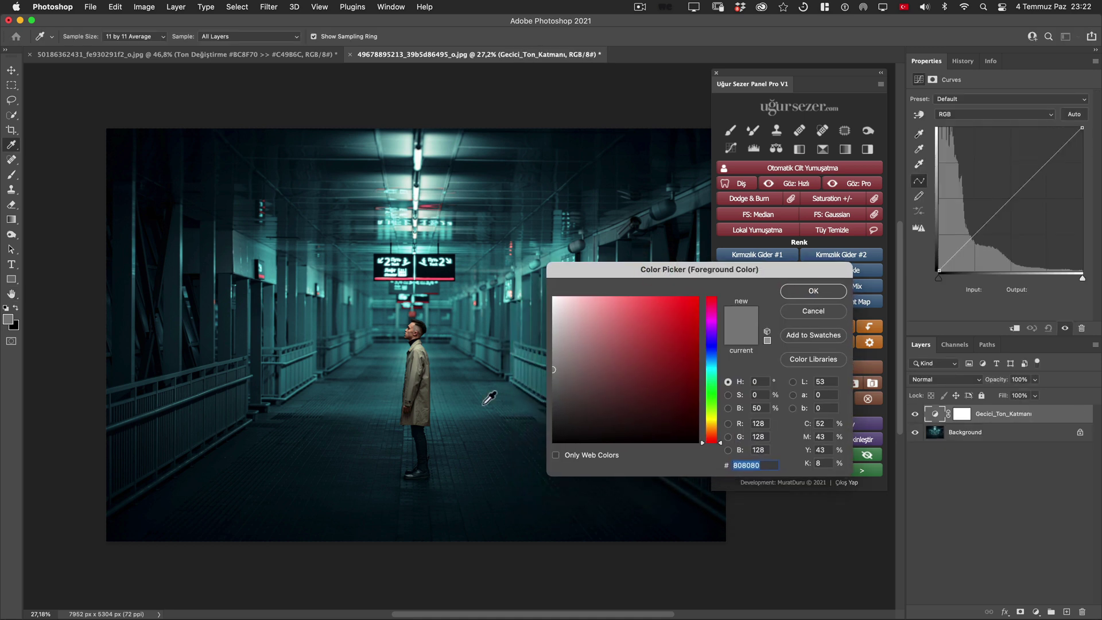
pyautogui.click(164, 503)
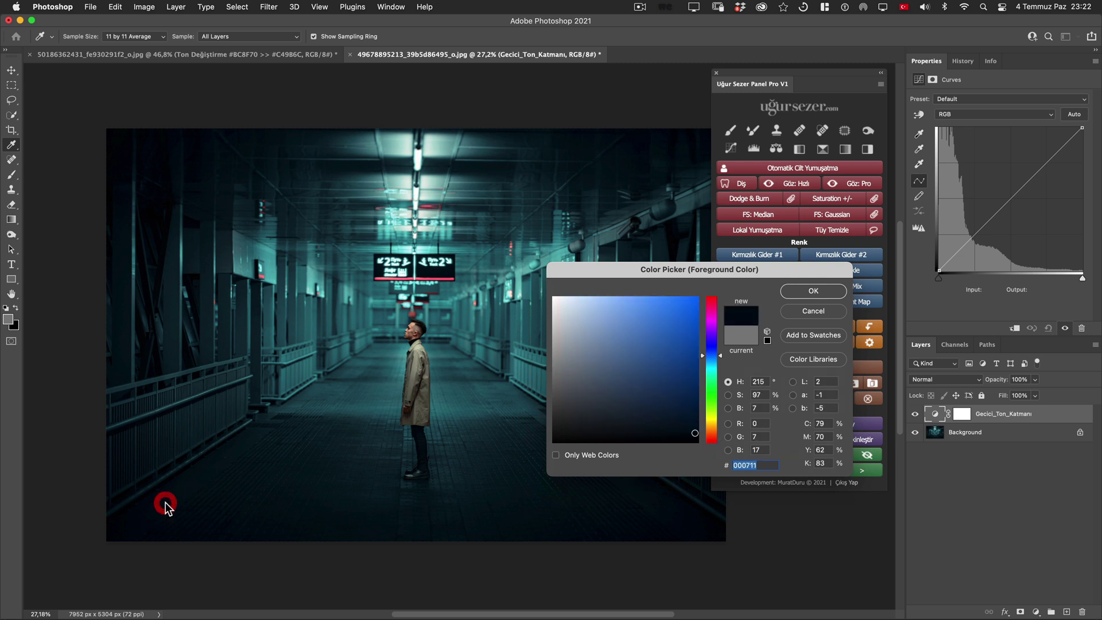
pyautogui.click(482, 392)
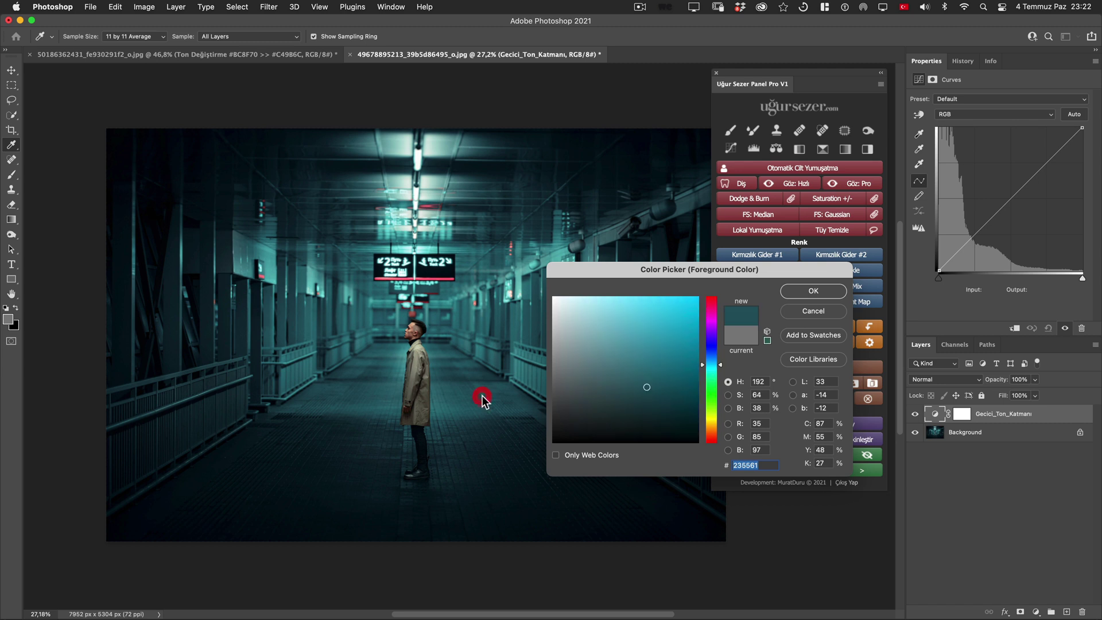
pyautogui.click(300, 251)
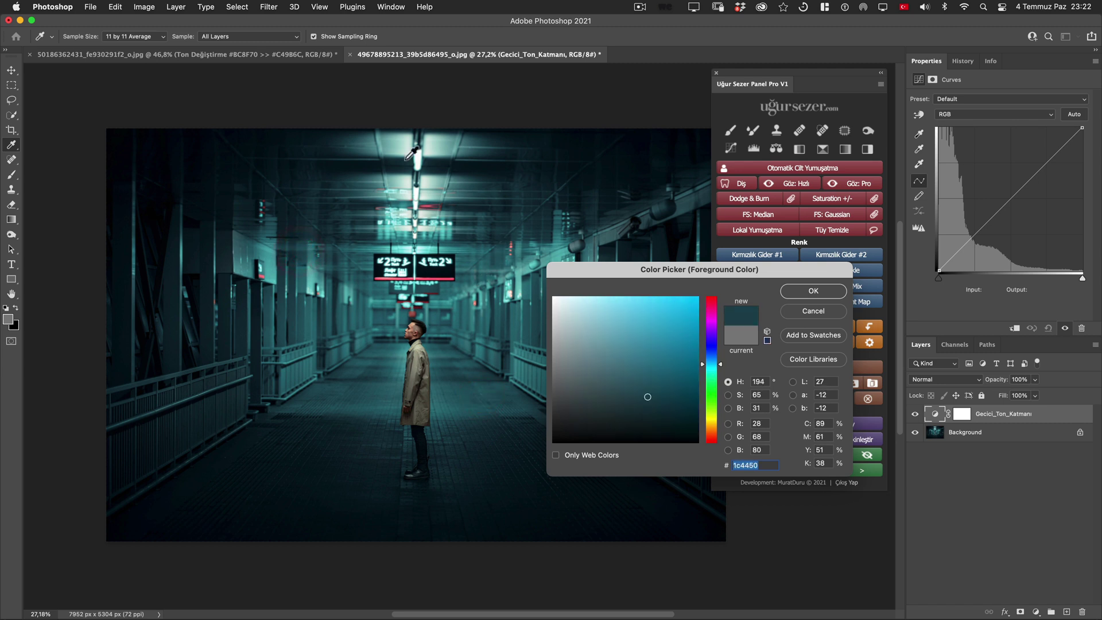
pyautogui.click(463, 396)
pyautogui.click(467, 396)
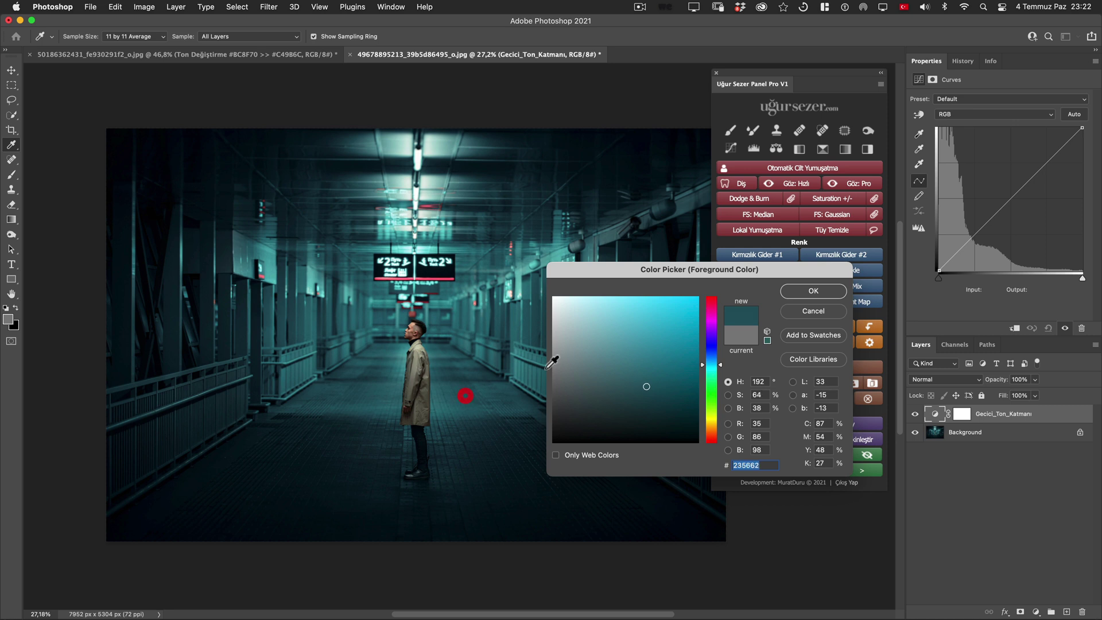
pyautogui.click(811, 291)
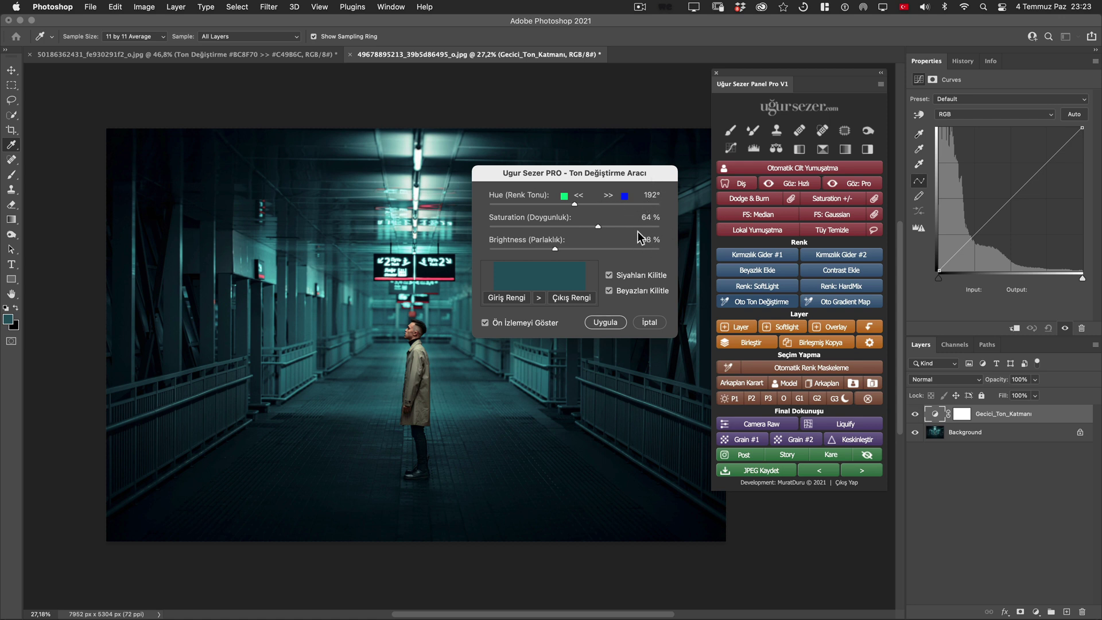
# Step: Set the output color to hue 167°, saturation 72% and brightness 41%, and apply the tone change to the corridor photo
pyautogui.moveTo(642, 183); pyautogui.dragTo(701, 198)
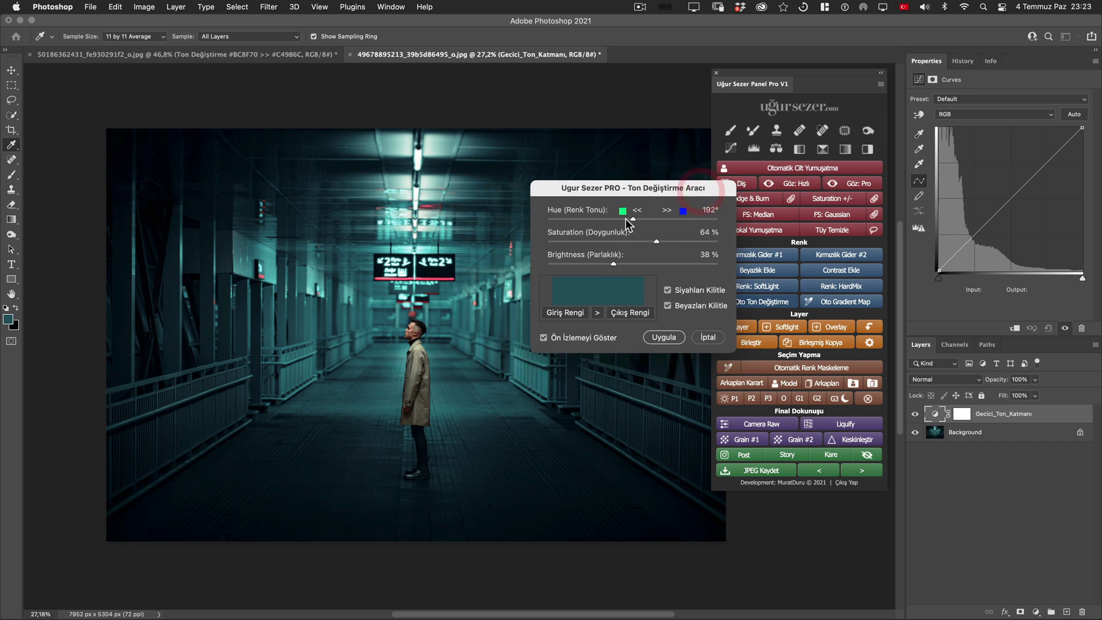
pyautogui.moveTo(632, 219); pyautogui.dragTo(673, 243)
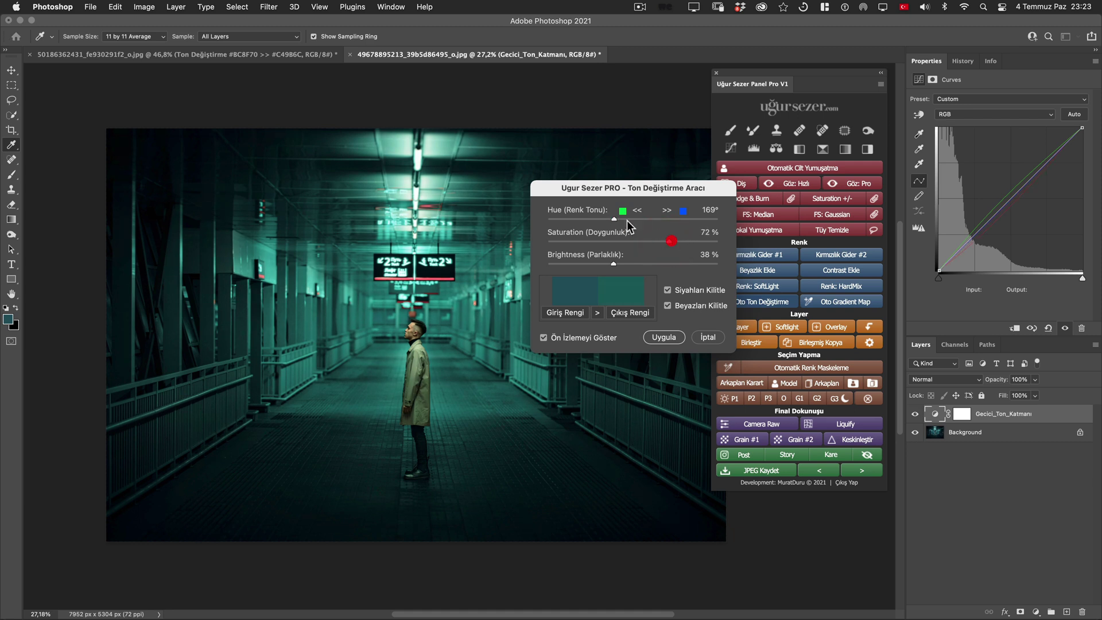
pyautogui.click(615, 219)
pyautogui.click(610, 263)
pyautogui.moveTo(610, 263); pyautogui.dragTo(617, 263)
pyautogui.click(660, 337)
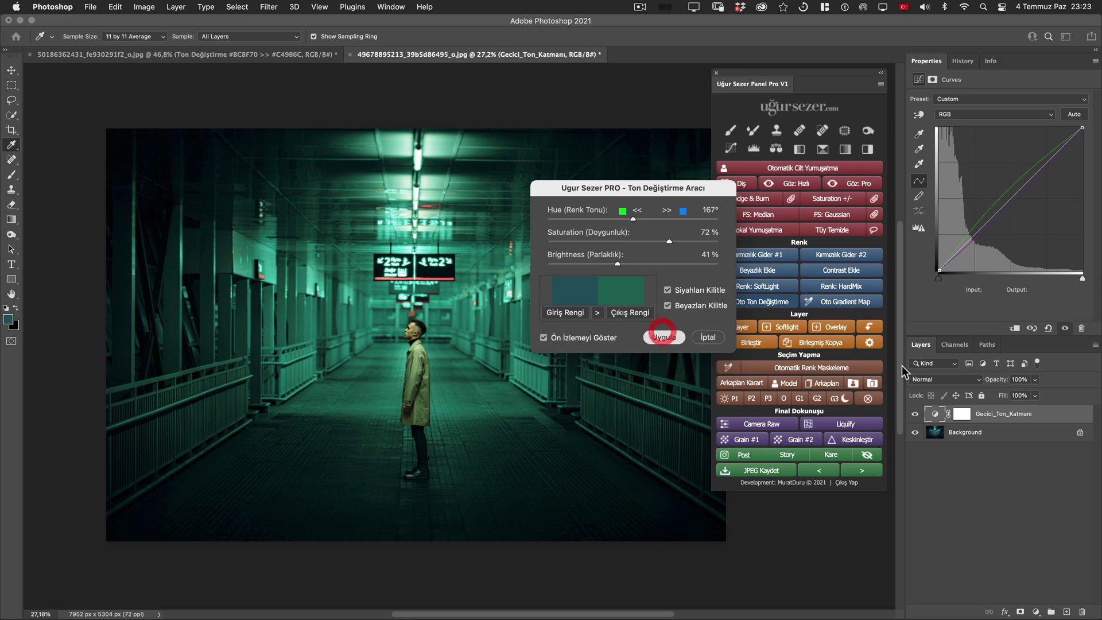
# Step: Inspect the Red, Green and Blue curves of the corridor's tone-change layer and return to the composite RGB curve
pyautogui.click(964, 115)
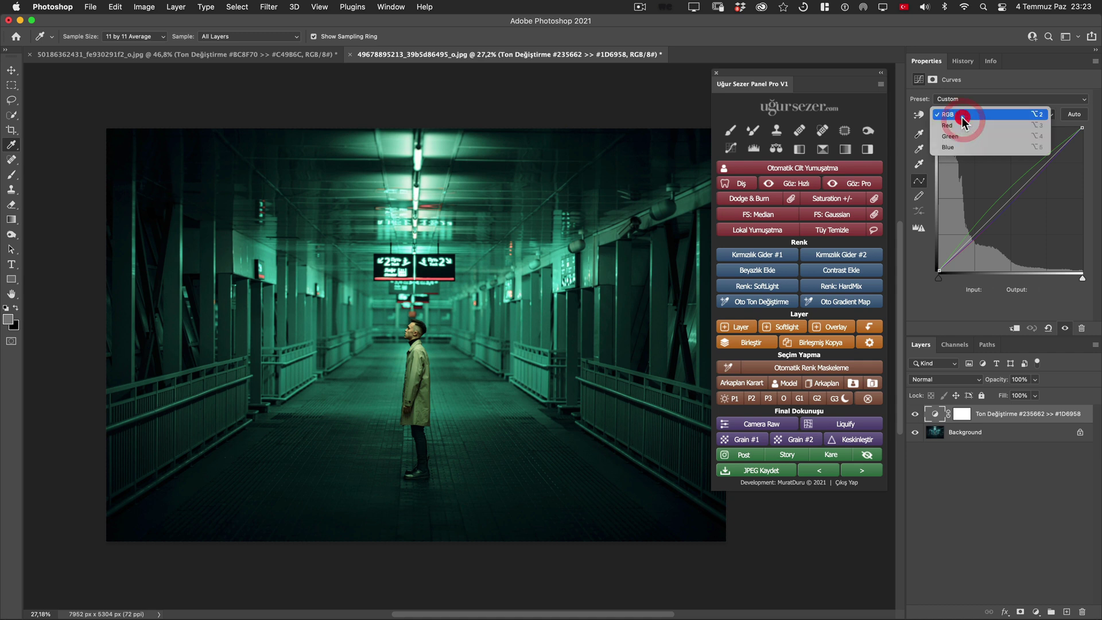
pyautogui.click(962, 123)
pyautogui.click(958, 114)
pyautogui.click(957, 105)
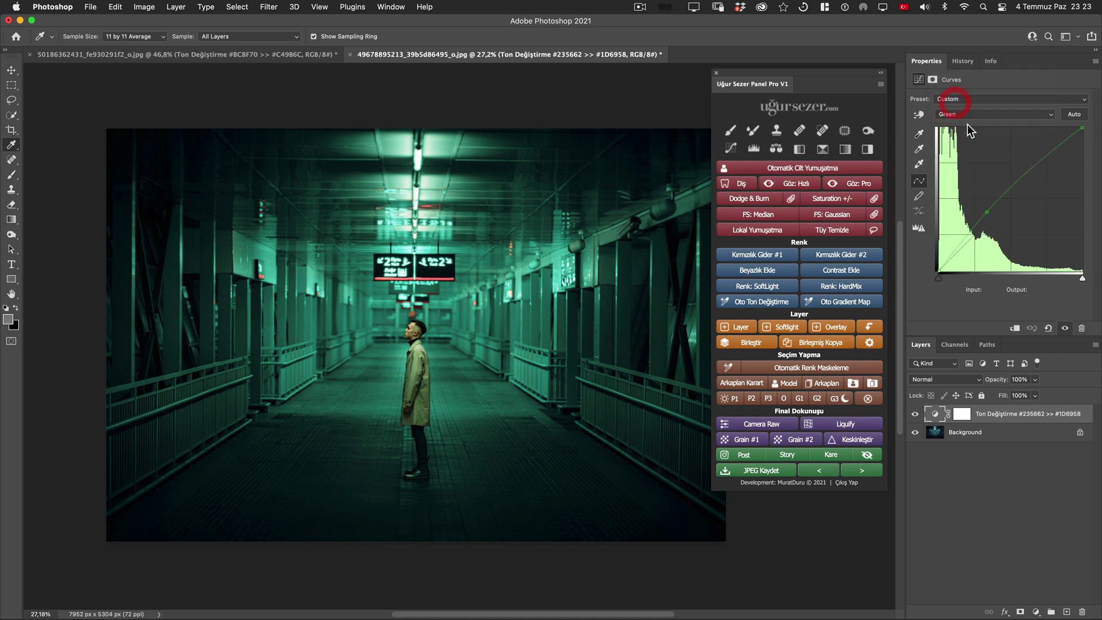
pyautogui.click(960, 114)
pyautogui.click(955, 105)
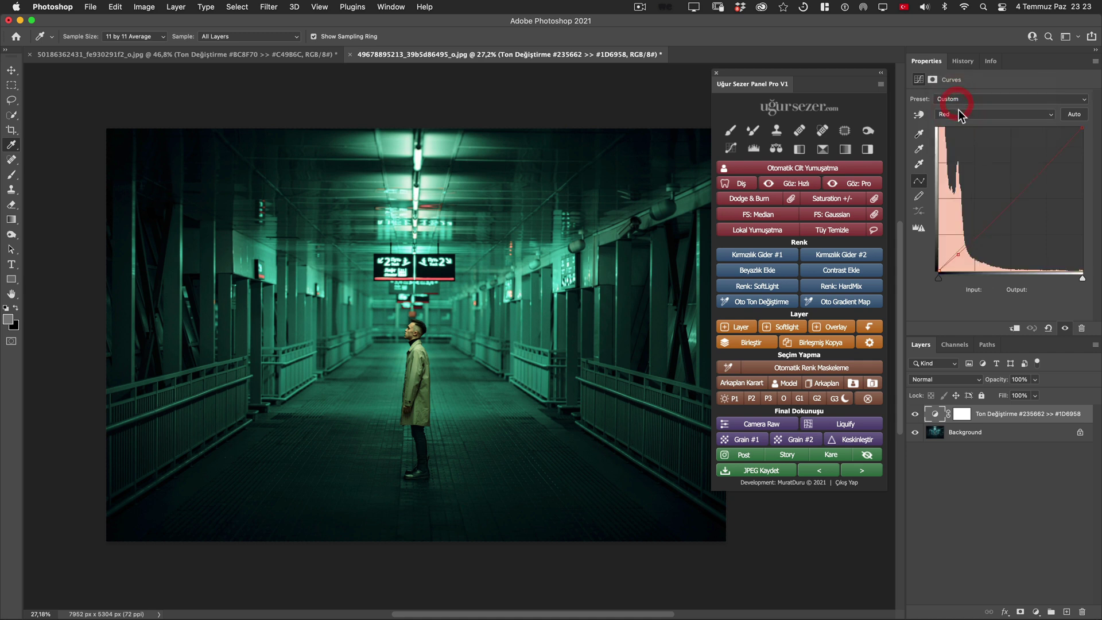
pyautogui.click(959, 115)
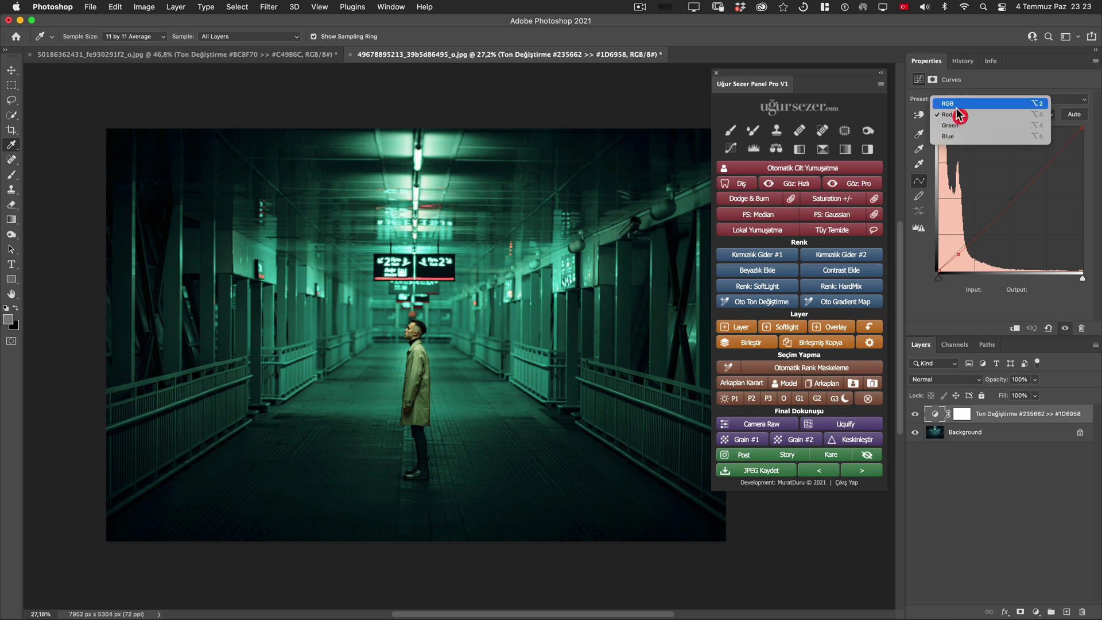
pyautogui.click(957, 114)
pyautogui.click(957, 114)
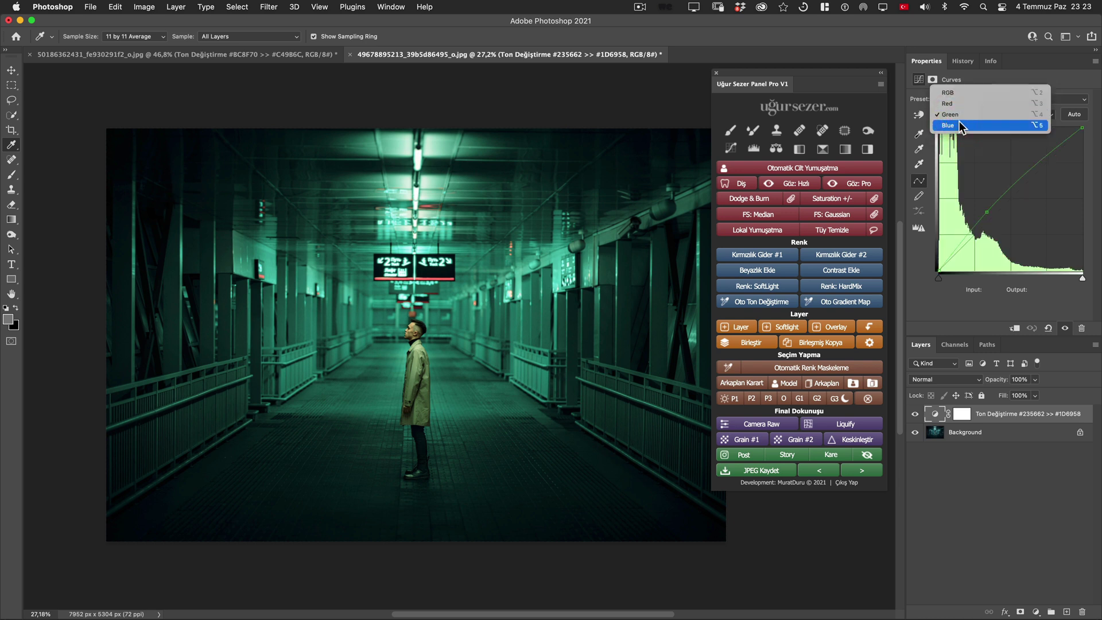
pyautogui.click(958, 126)
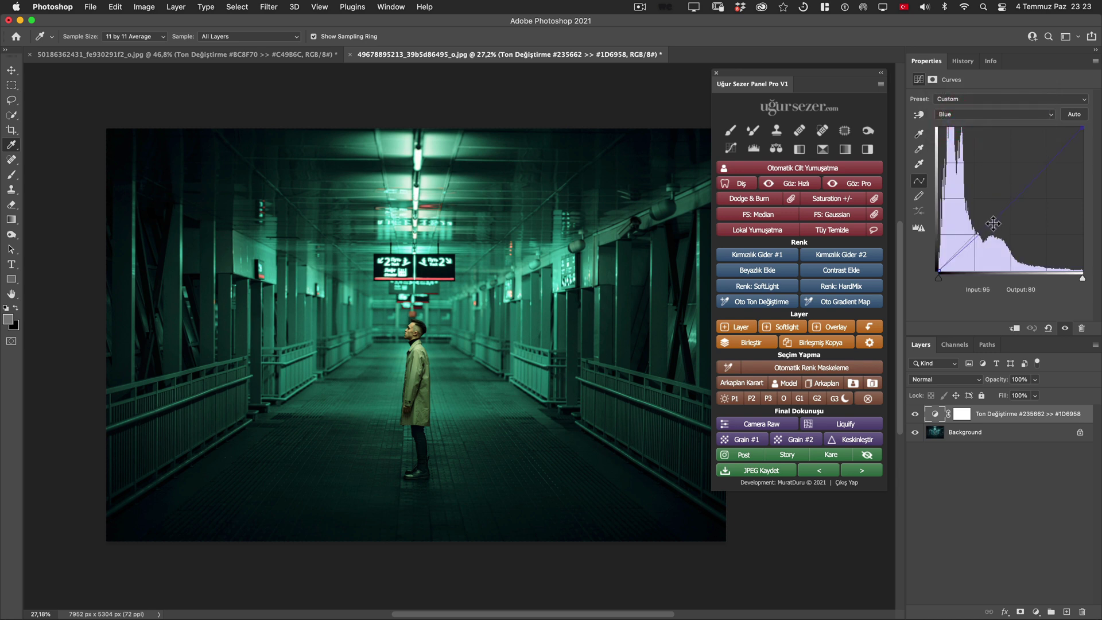
pyautogui.click(993, 222)
pyautogui.click(958, 115)
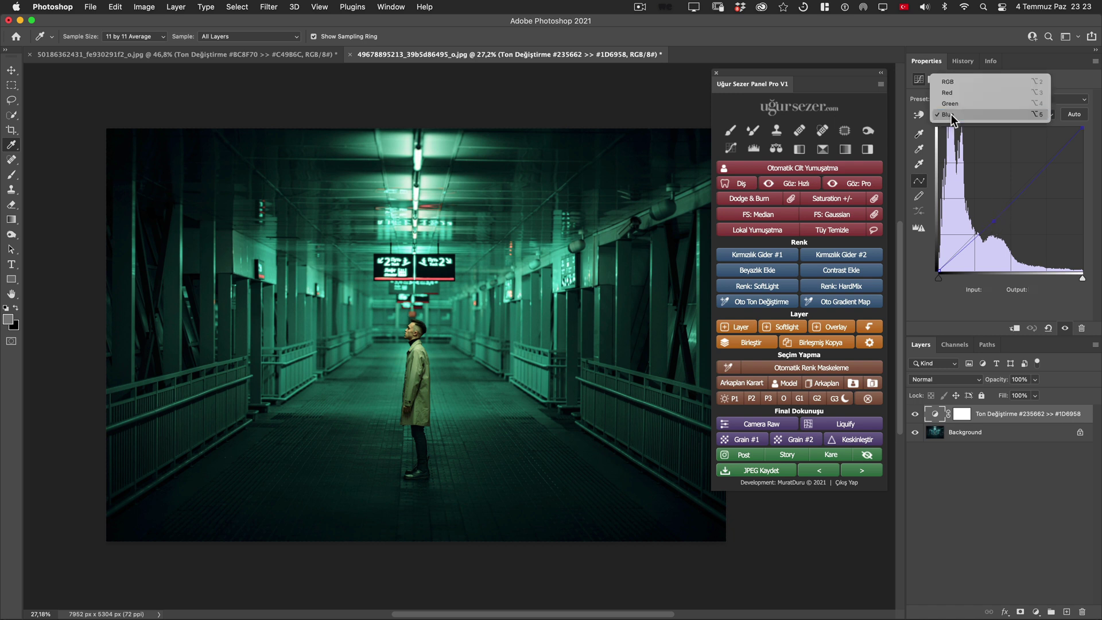
pyautogui.click(953, 104)
pyautogui.click(949, 114)
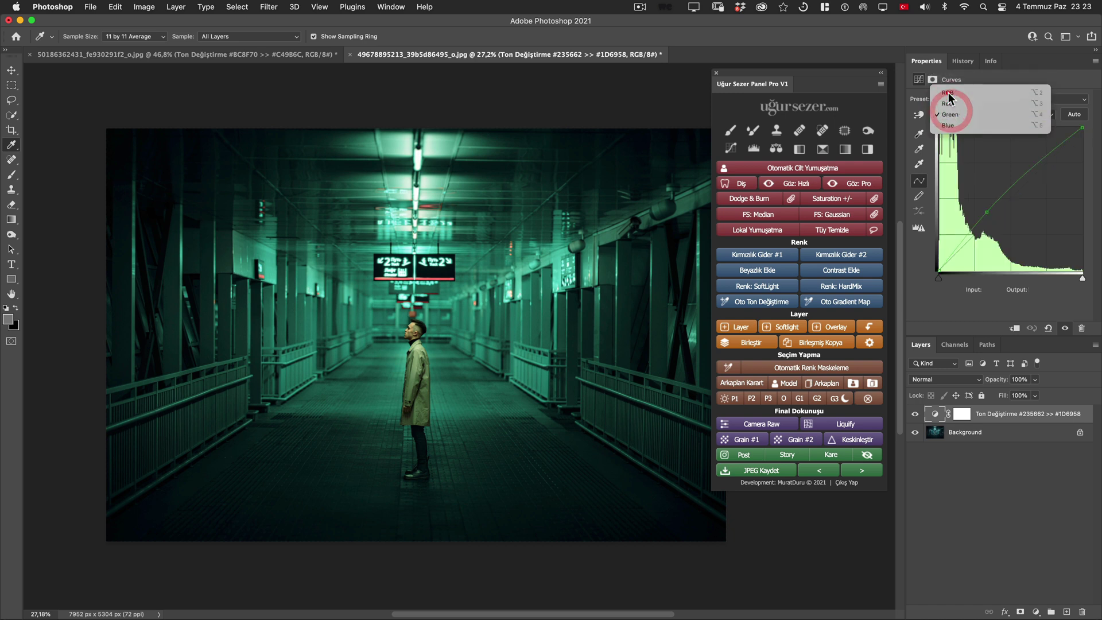
pyautogui.click(947, 92)
# Step: Toggle the tone-change layer's visibility to compare the corridor before and after, and delete that layer
pyautogui.click(915, 414)
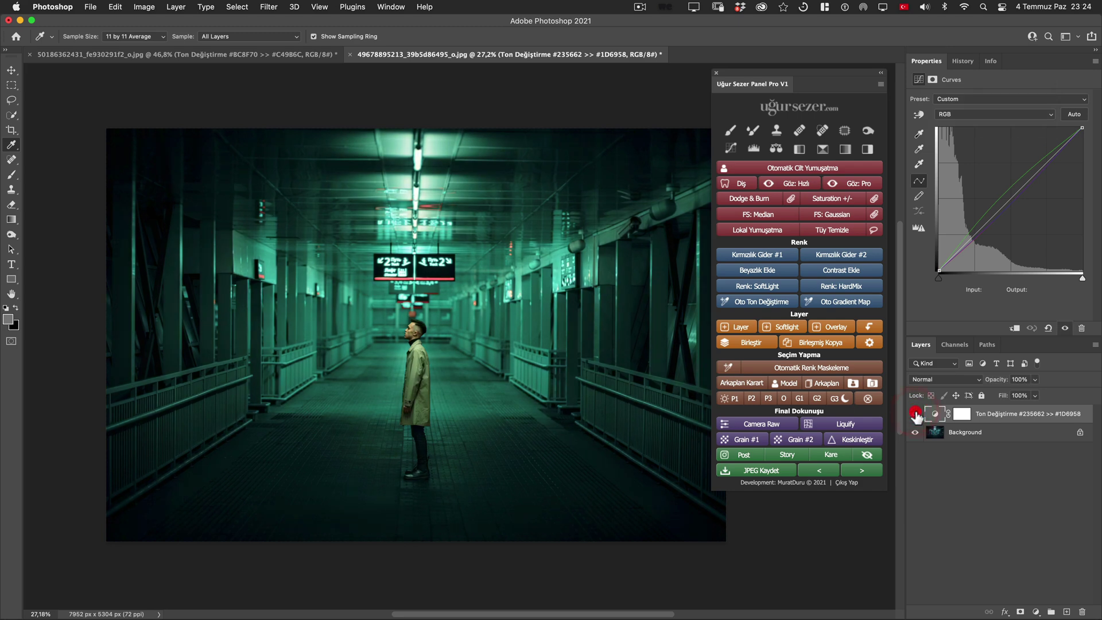
pyautogui.click(914, 414)
pyautogui.click(914, 414)
pyautogui.press('h')
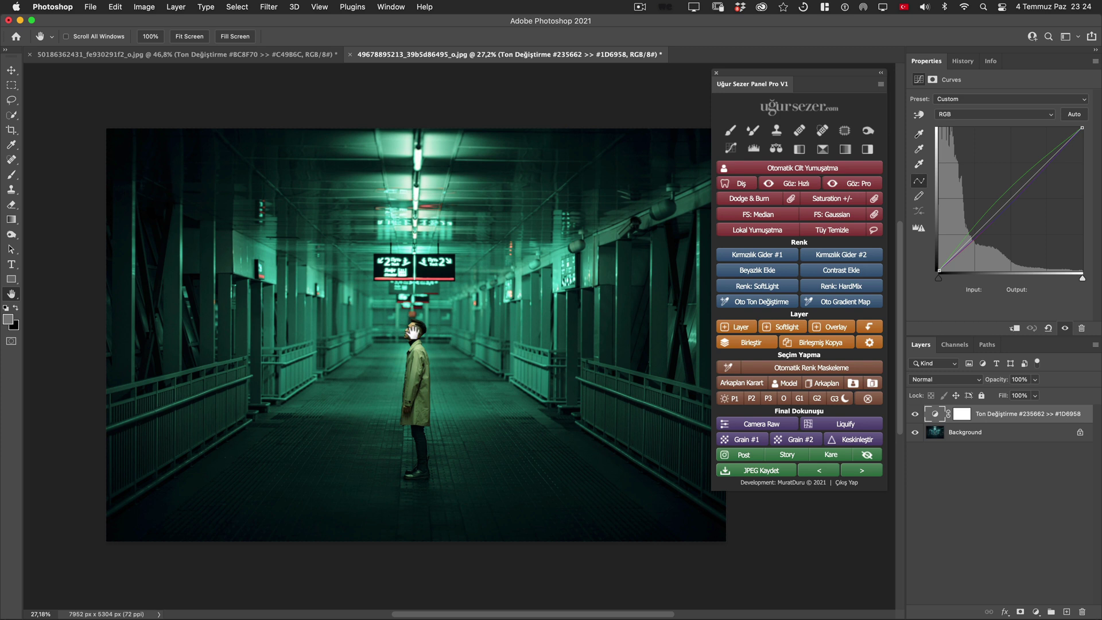
pyautogui.moveTo(1033, 419); pyautogui.dragTo(1081, 611)
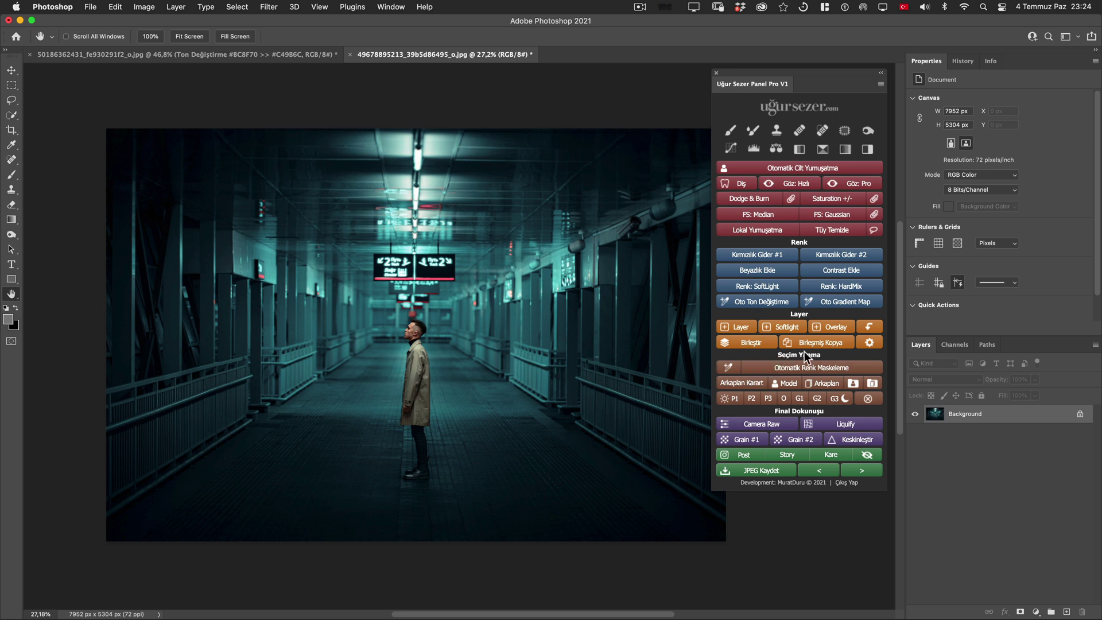
# Step: Select the background around the man, start Oto Ton Değiştirme and accept the teal floor tone beside him (#235763) as input color
pyautogui.click(829, 385)
pyautogui.click(745, 301)
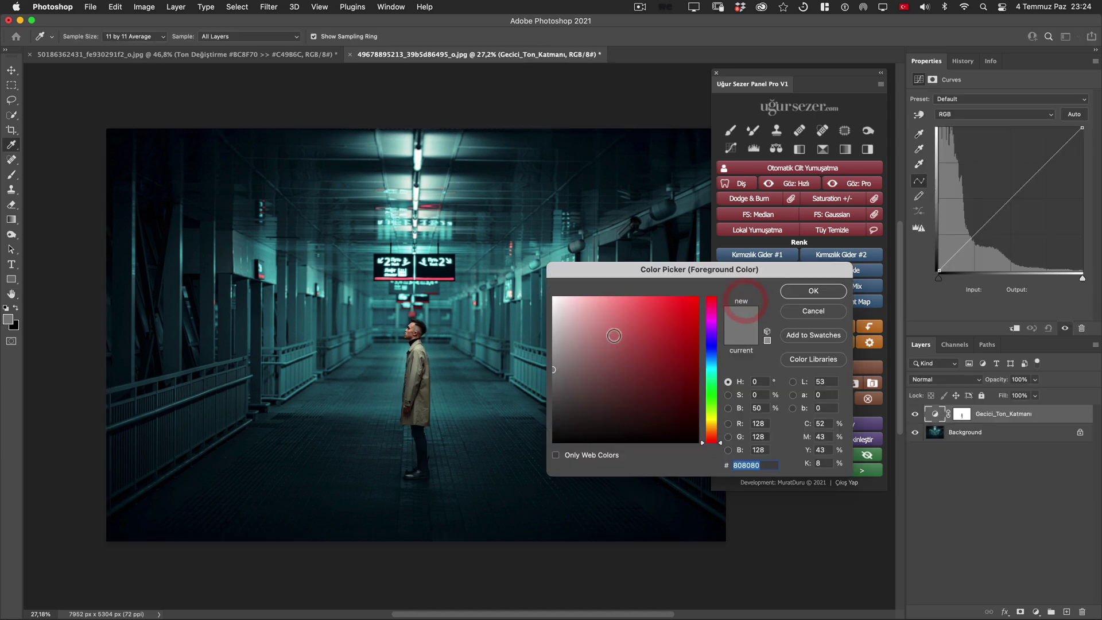
pyautogui.click(460, 401)
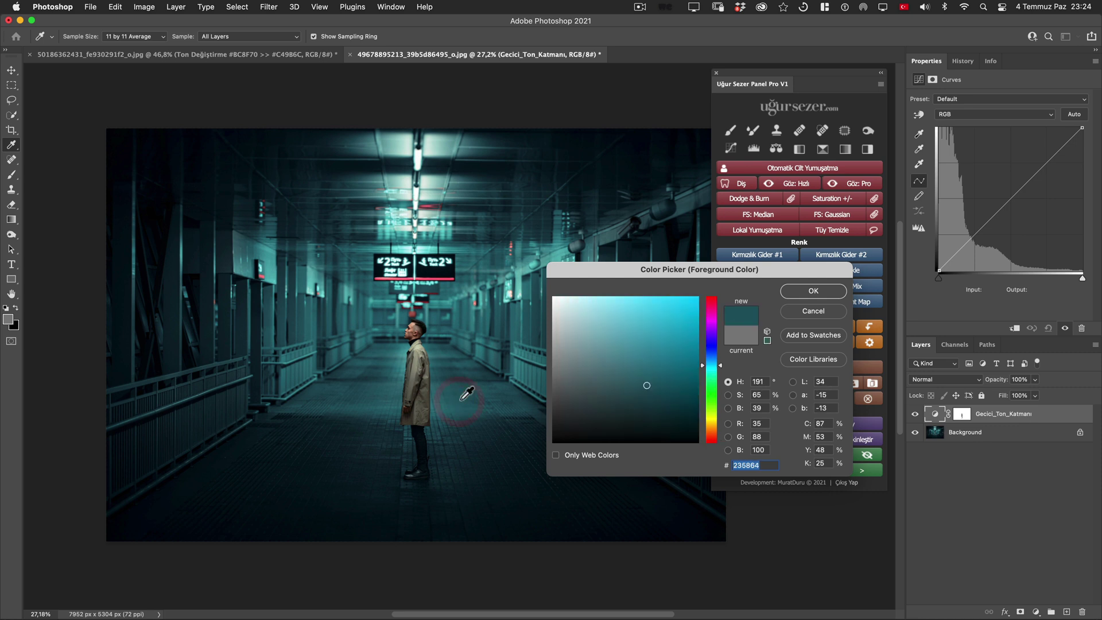
pyautogui.click(461, 397)
pyautogui.click(815, 290)
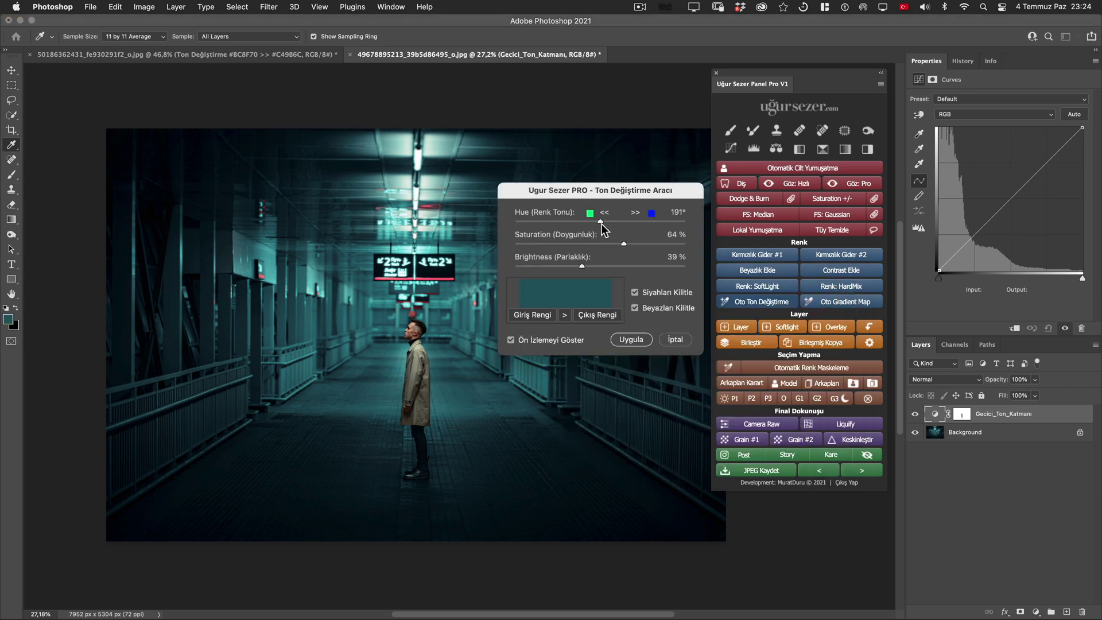
# Step: Set the output hue to 164°, keeping saturation at 64% and brightness at 39%, and apply the background-only tone change
pyautogui.click(584, 221)
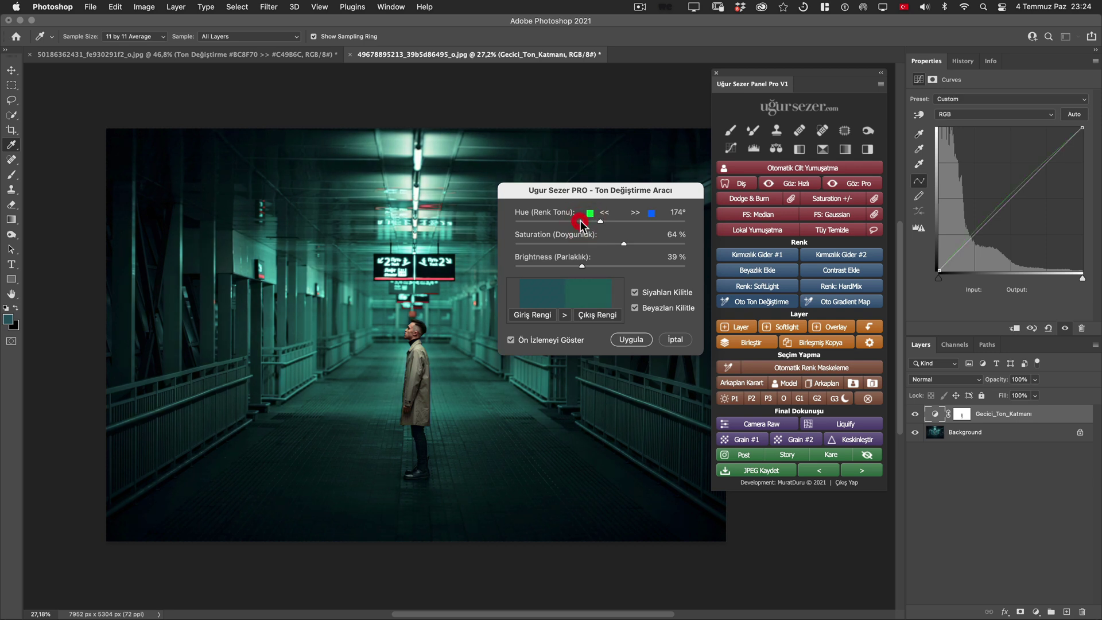
pyautogui.click(624, 243)
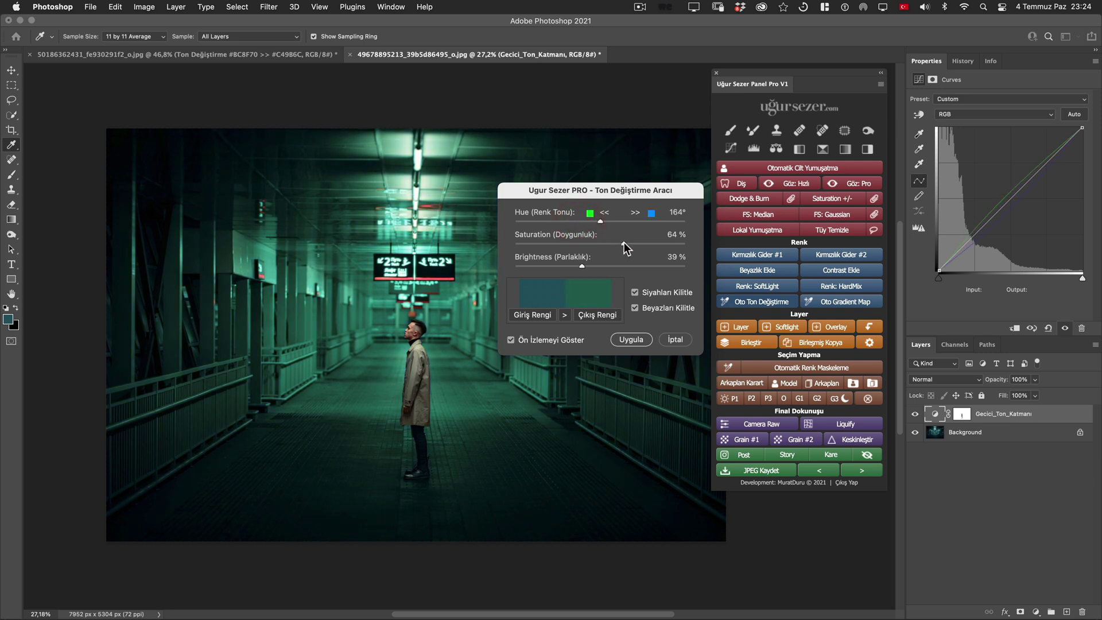
pyautogui.click(629, 340)
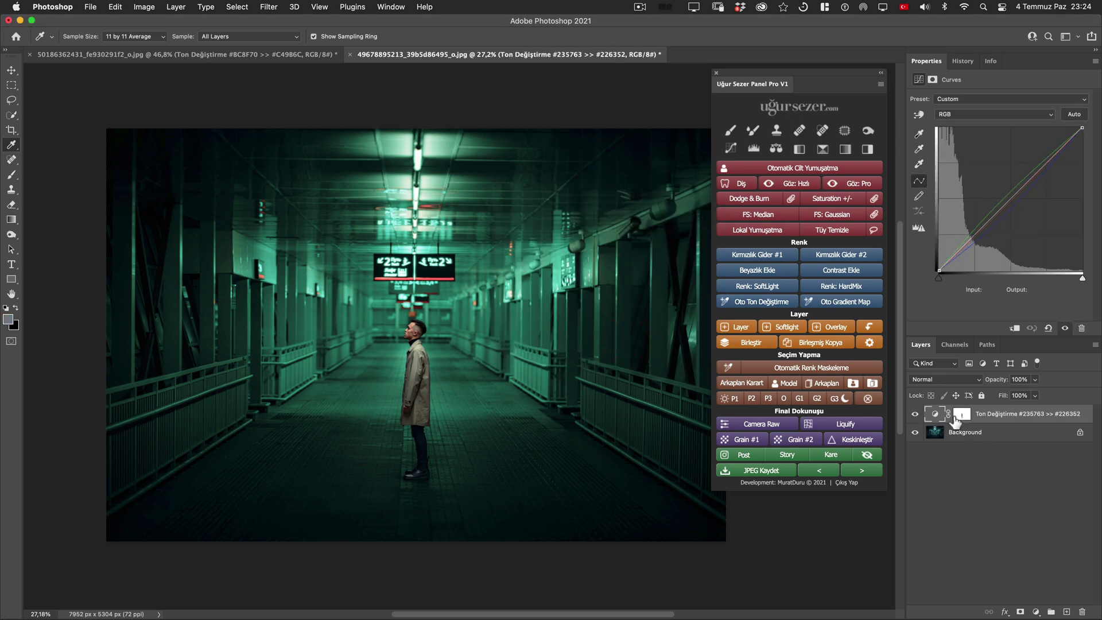
# Step: Toggle the masked tone-change layer's visibility repeatedly to compare the corridor and the man's coat before and after
pyautogui.moveTo(464, 340); pyautogui.dragTo(518, 351)
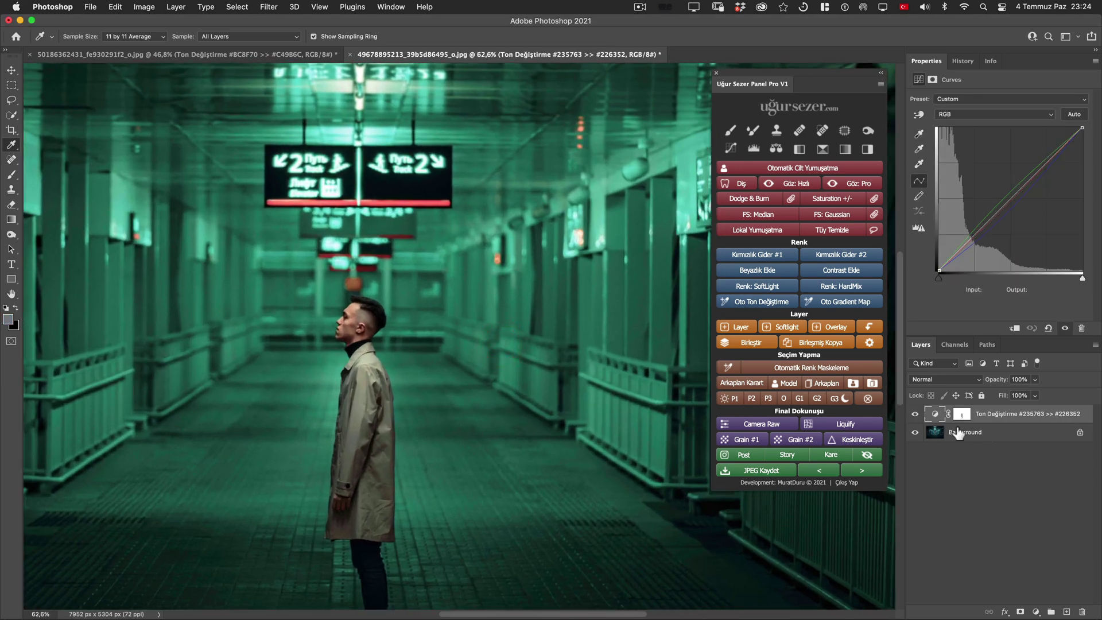
pyautogui.click(914, 414)
pyautogui.click(915, 415)
pyautogui.click(915, 414)
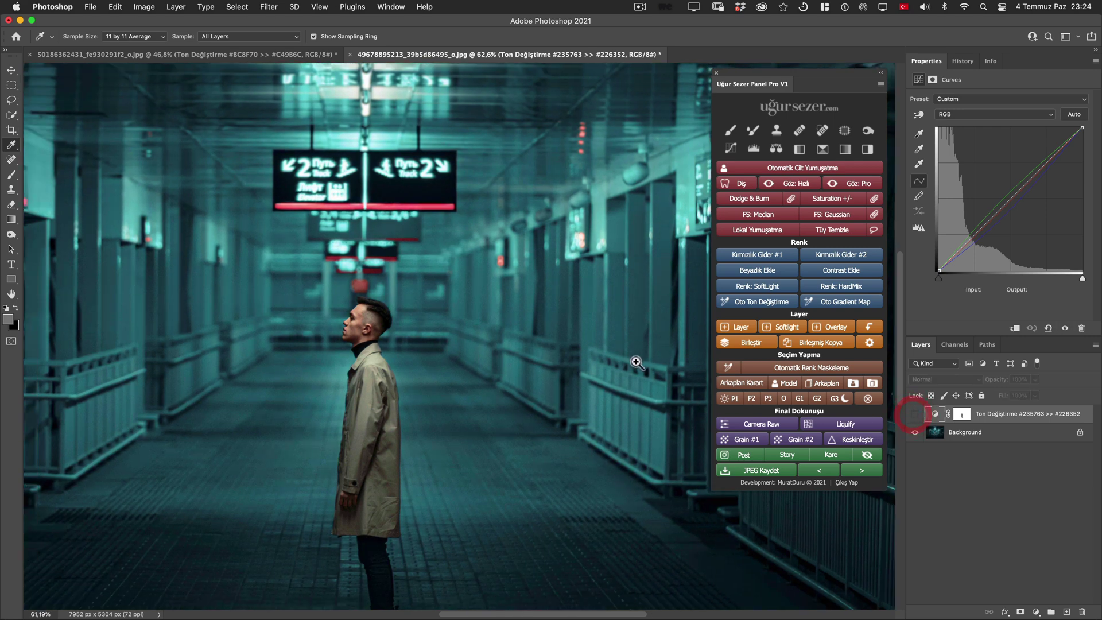
pyautogui.scroll(-3, 624, 361)
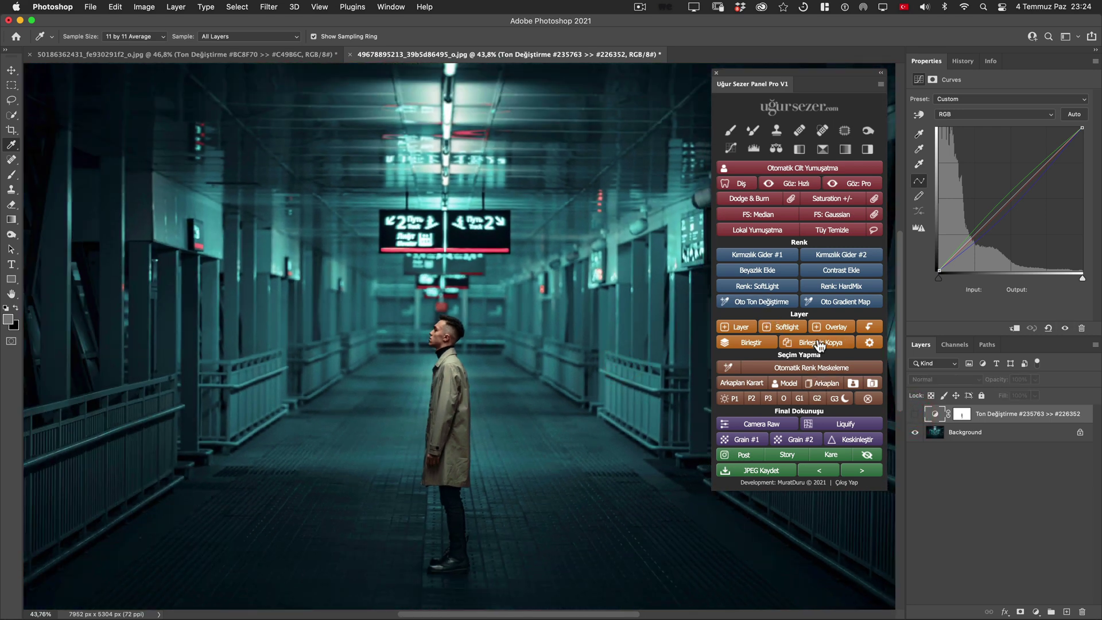
pyautogui.click(914, 414)
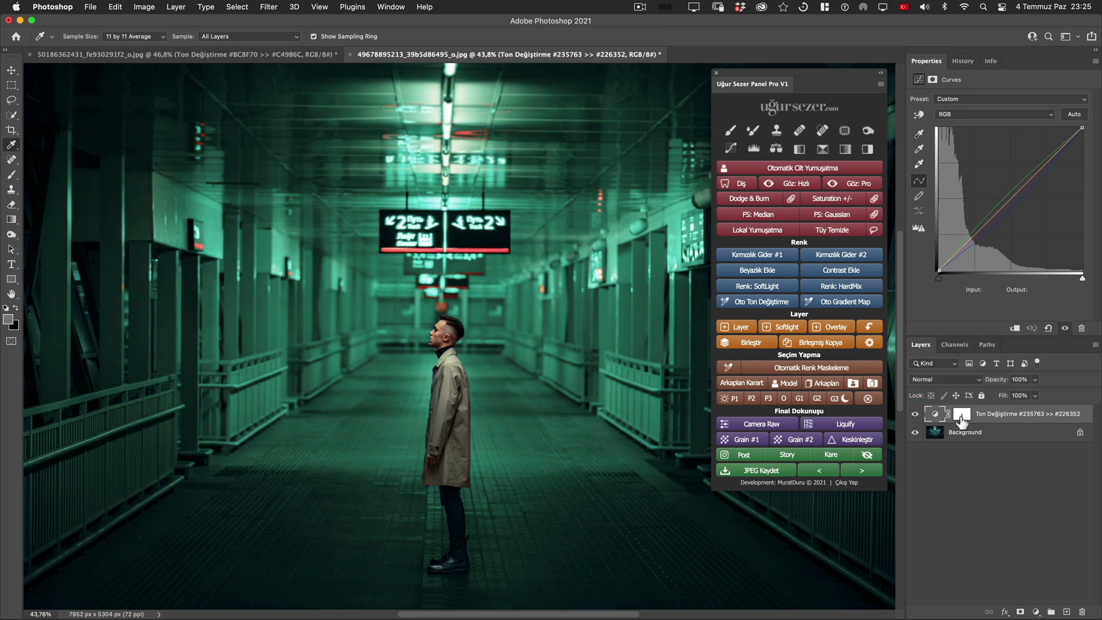
pyautogui.click(915, 413)
pyautogui.moveTo(582, 355); pyautogui.dragTo(519, 345)
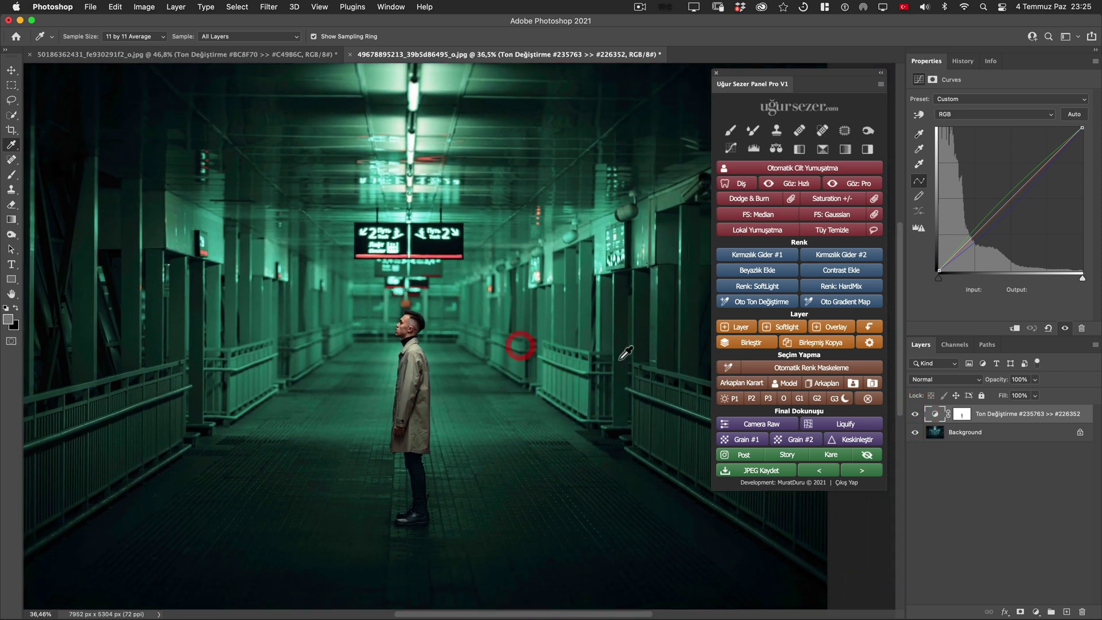
pyautogui.click(914, 414)
pyautogui.click(915, 413)
pyautogui.click(915, 413)
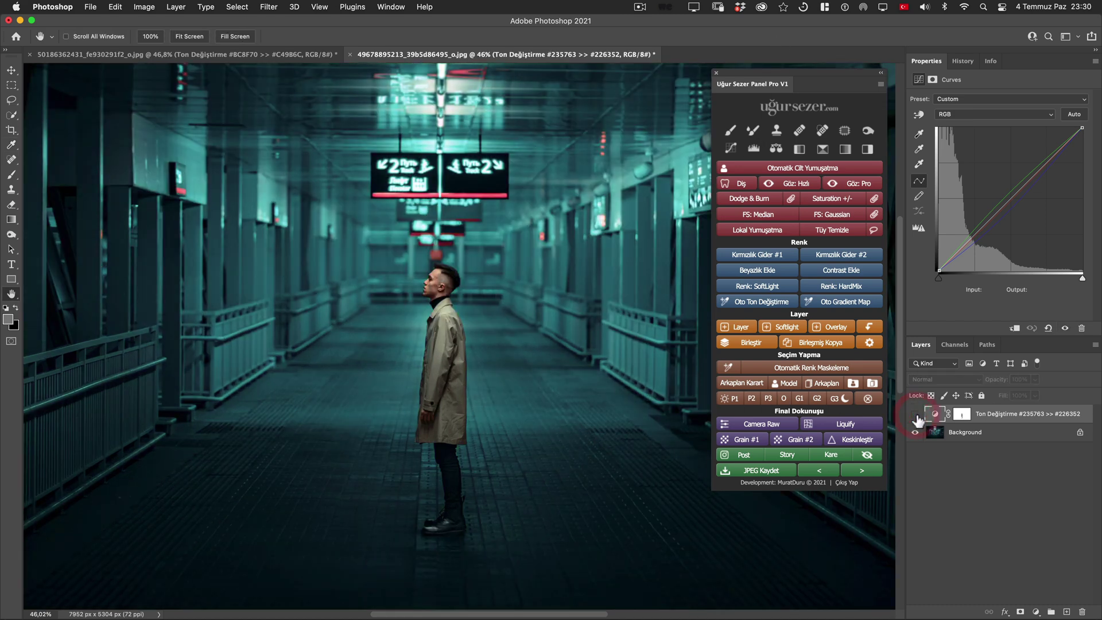
pyautogui.click(914, 413)
pyautogui.click(915, 413)
pyautogui.click(914, 413)
pyautogui.scroll(-2, 549, 342)
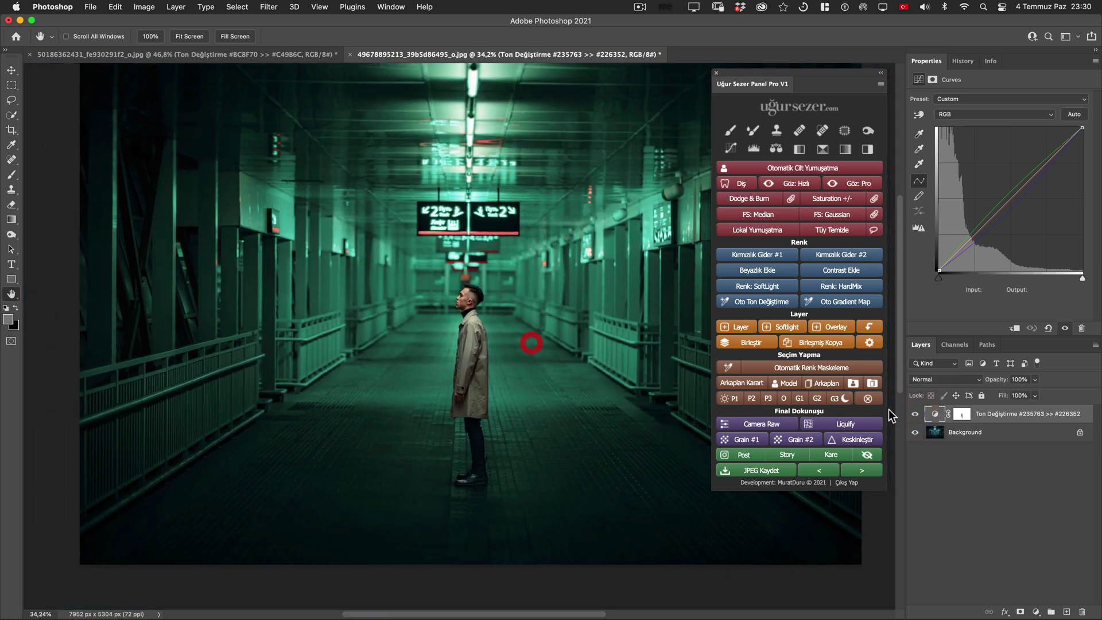
pyautogui.click(915, 414)
pyautogui.click(914, 414)
# Step: Examine the track signs and the man's head close up with the tone-change layer shown and hidden
pyautogui.scroll(3, 315, 266)
pyautogui.scroll(3, 315, 265)
pyautogui.moveTo(332, 263); pyautogui.dragTo(306, 326)
pyautogui.click(914, 414)
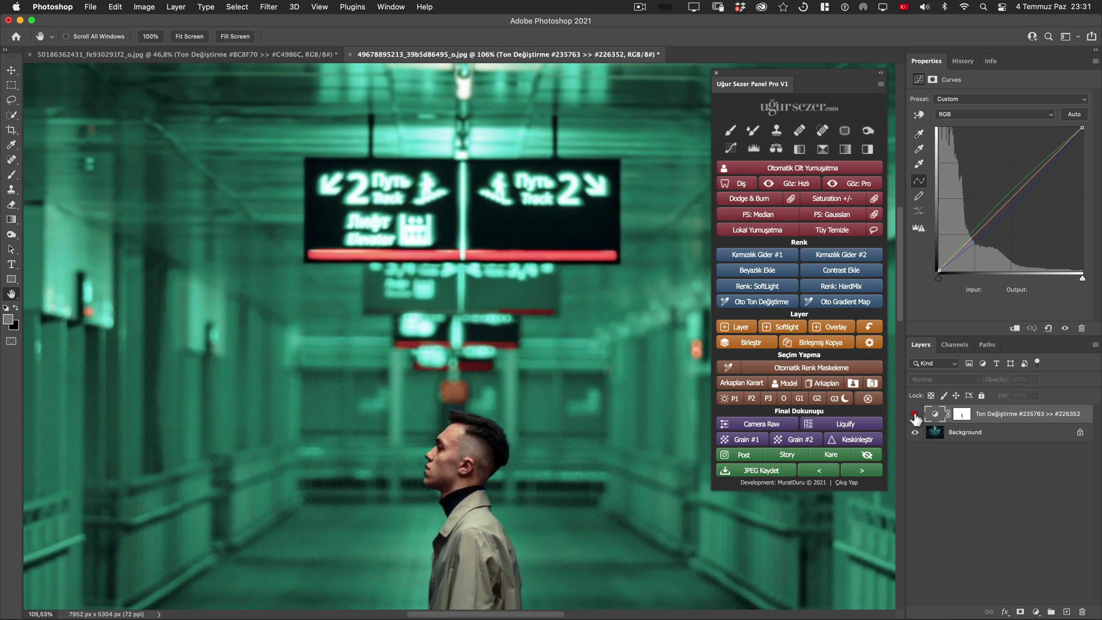
pyautogui.click(914, 414)
pyautogui.scroll(-5, 493, 318)
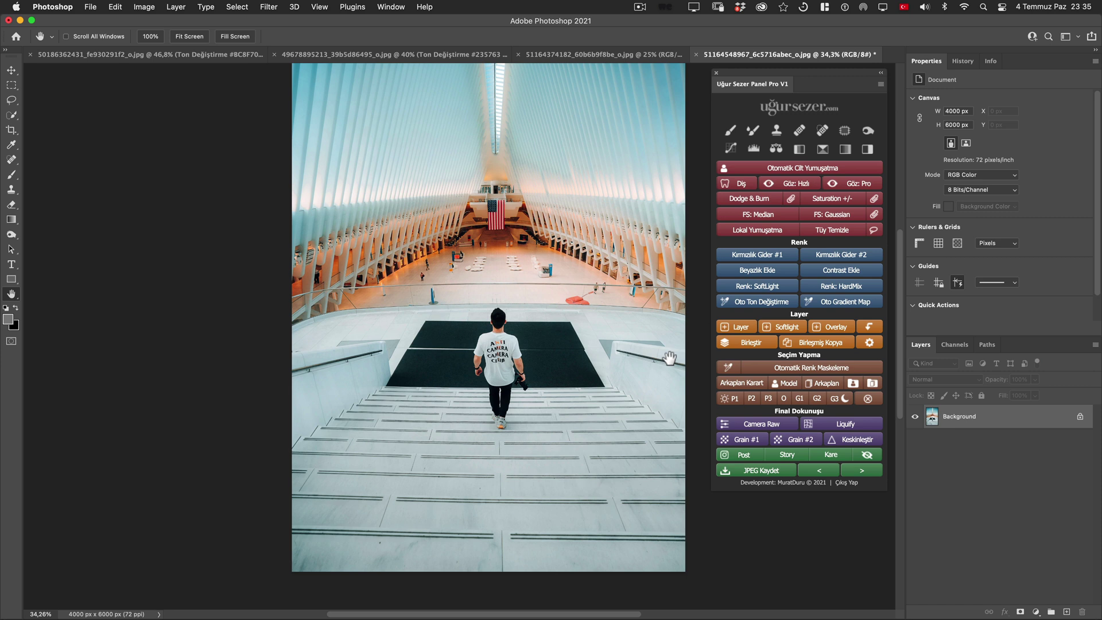
# Step: Examine the staircase photo as a whole and close up around the walking man and the marble steps
pyautogui.scroll(1, 637, 368)
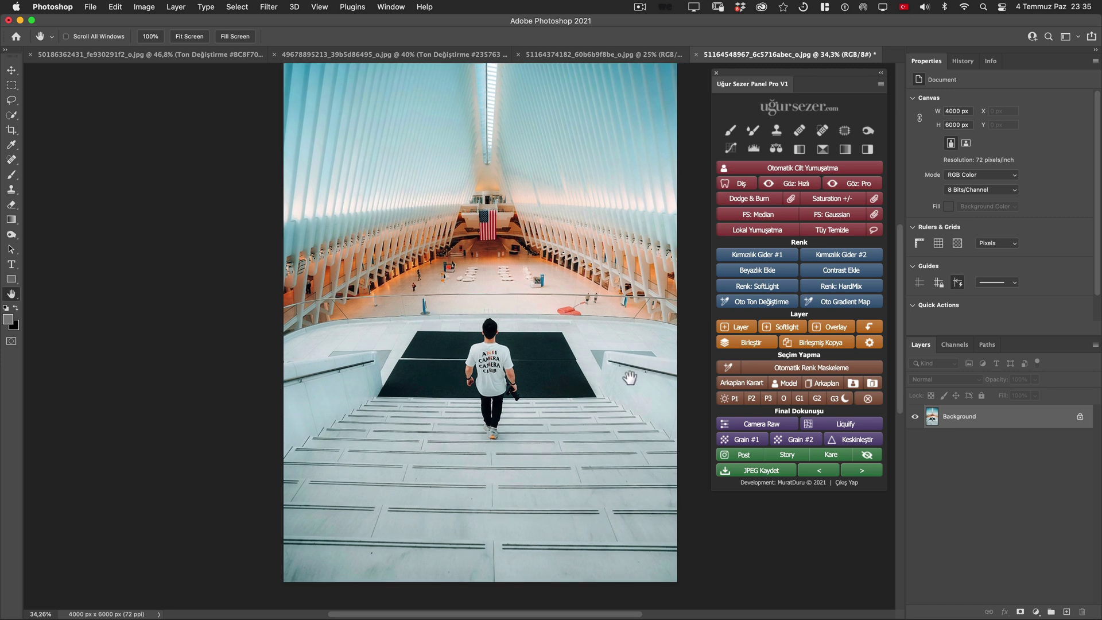
pyautogui.click(629, 376)
pyautogui.scroll(2, 517, 428)
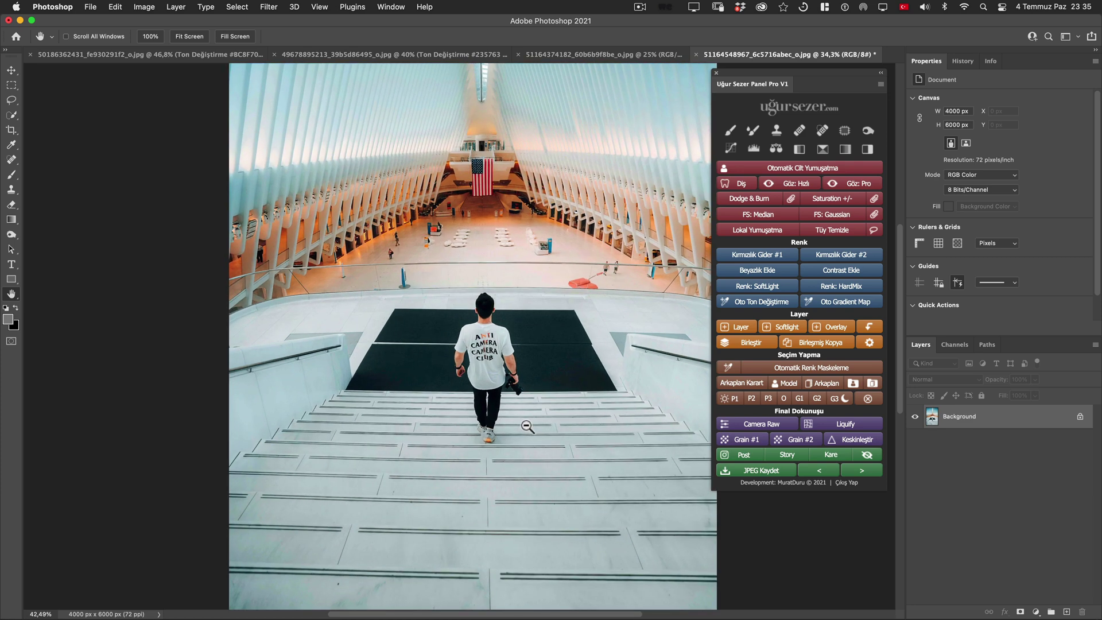
pyautogui.click(525, 425)
pyautogui.scroll(-1, 551, 372)
pyautogui.click(556, 374)
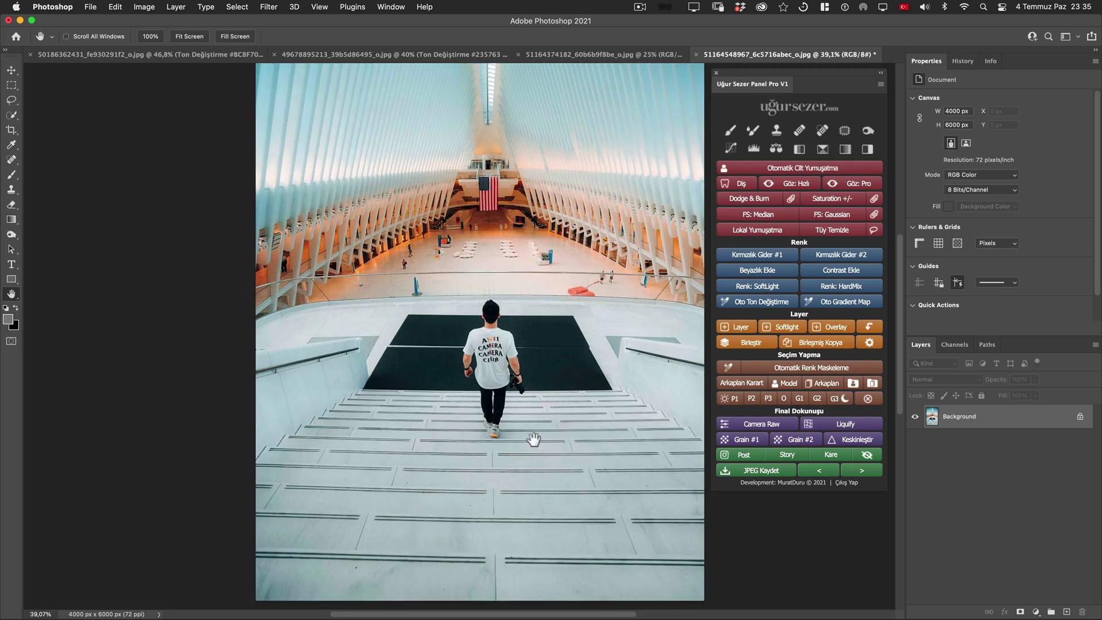
pyautogui.scroll(6, 501, 499)
pyautogui.click(504, 496)
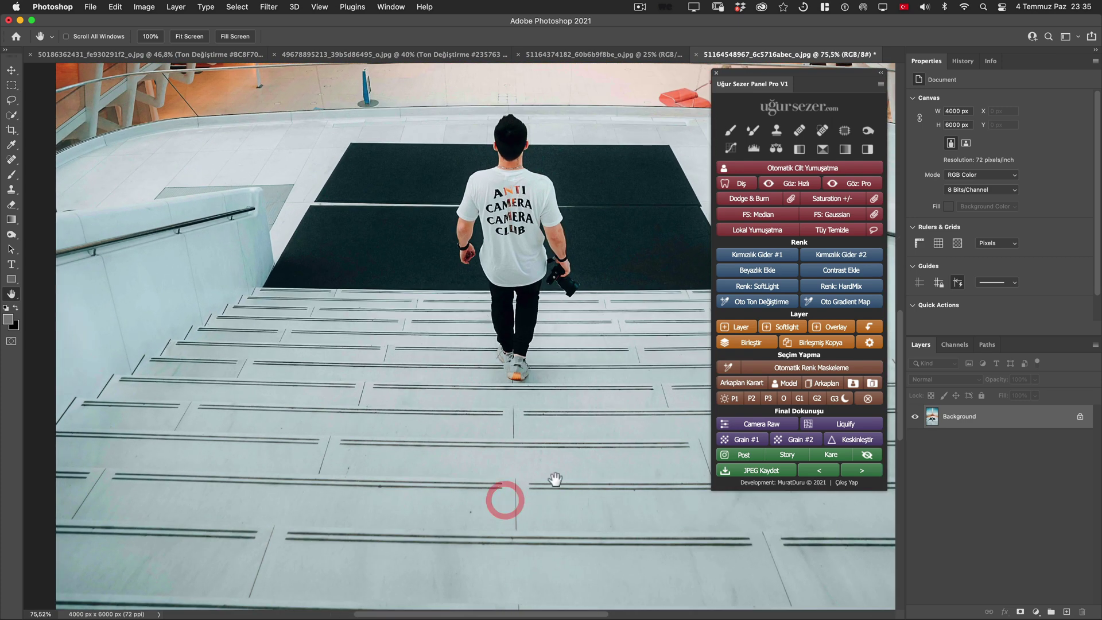
# Step: Sample the marble steps with the foreground color picker to check their hue and saturation, without keeping the color
pyautogui.click(8, 319)
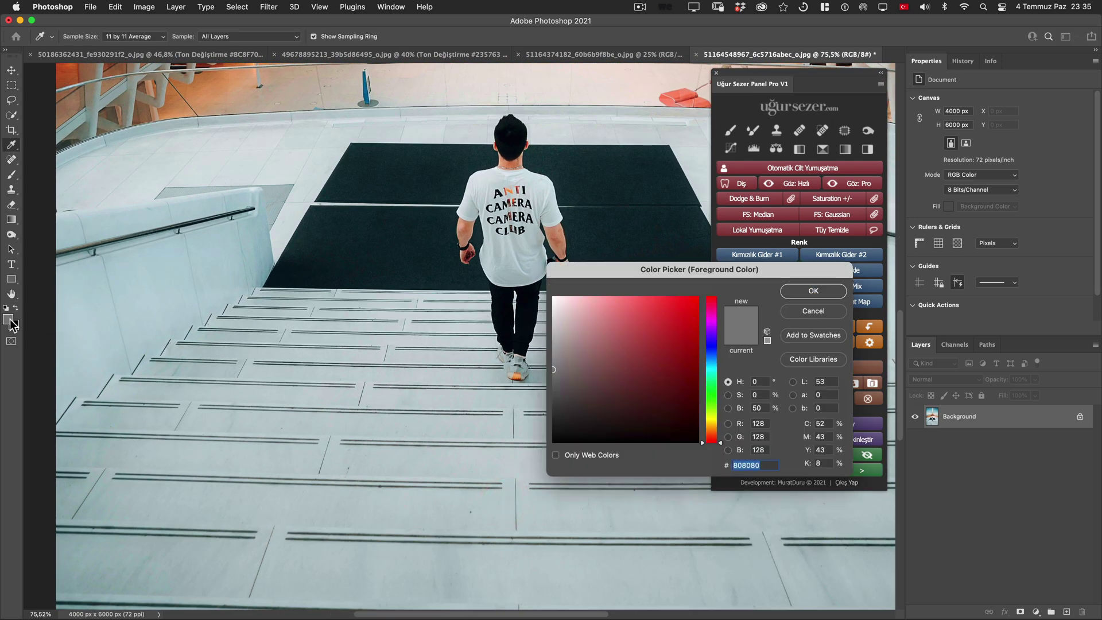
pyautogui.click(401, 461)
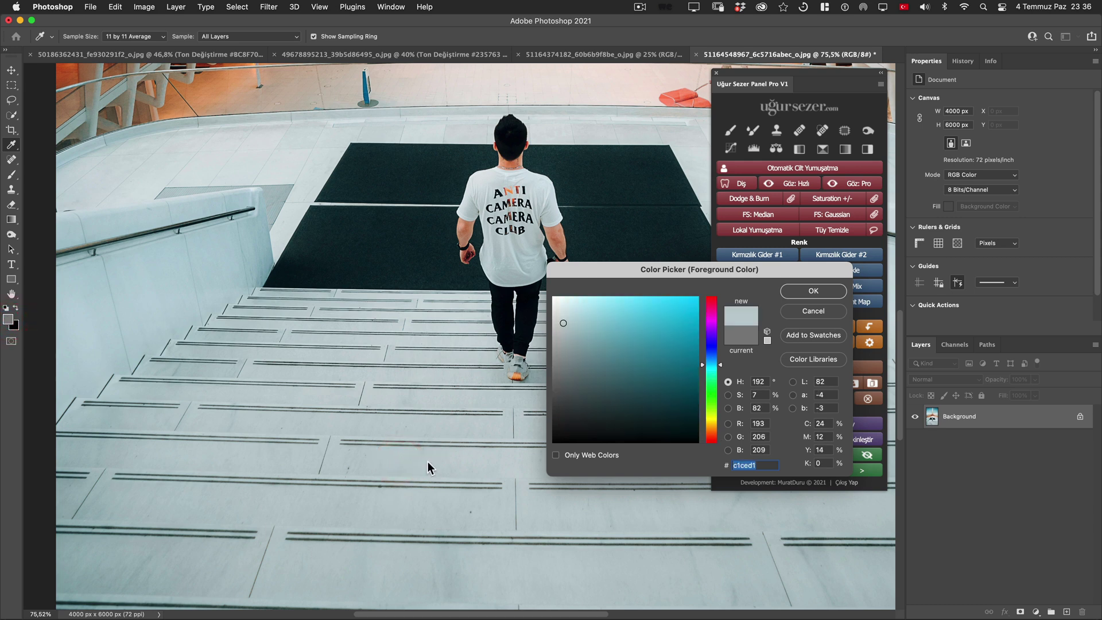
pyautogui.click(425, 462)
pyautogui.click(753, 395)
pyautogui.click(762, 395)
pyautogui.click(807, 313)
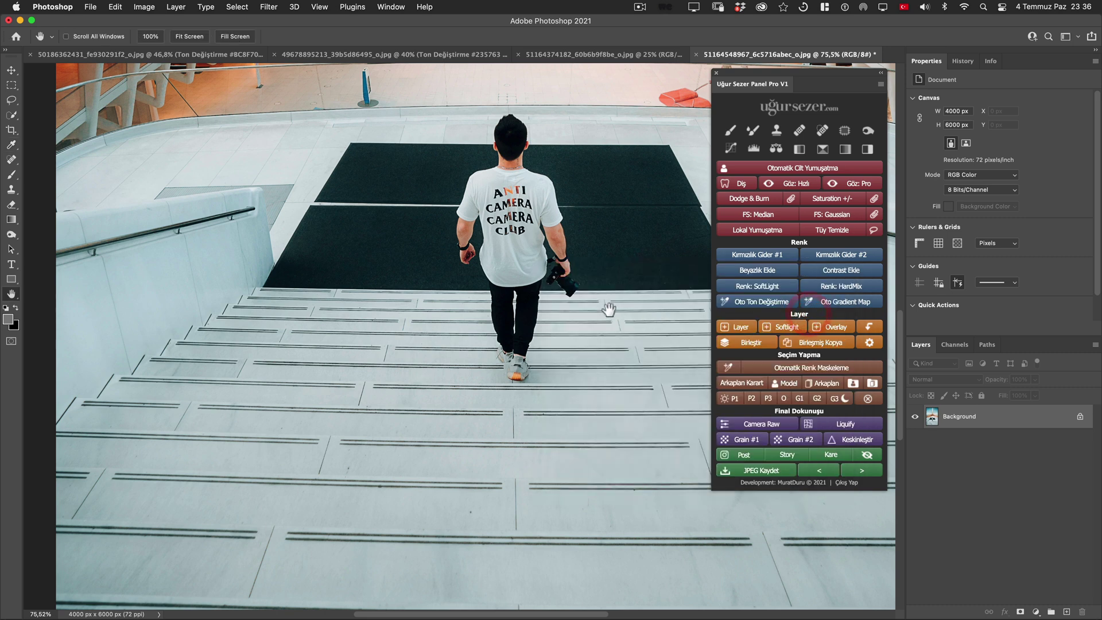
# Step: Start Oto Ton Değiştirme on the staircase photo and accept the marble step tone below the man (#C5D1D4) as input color
pyautogui.scroll(-2, 571, 304)
pyautogui.scroll(-2, 561, 308)
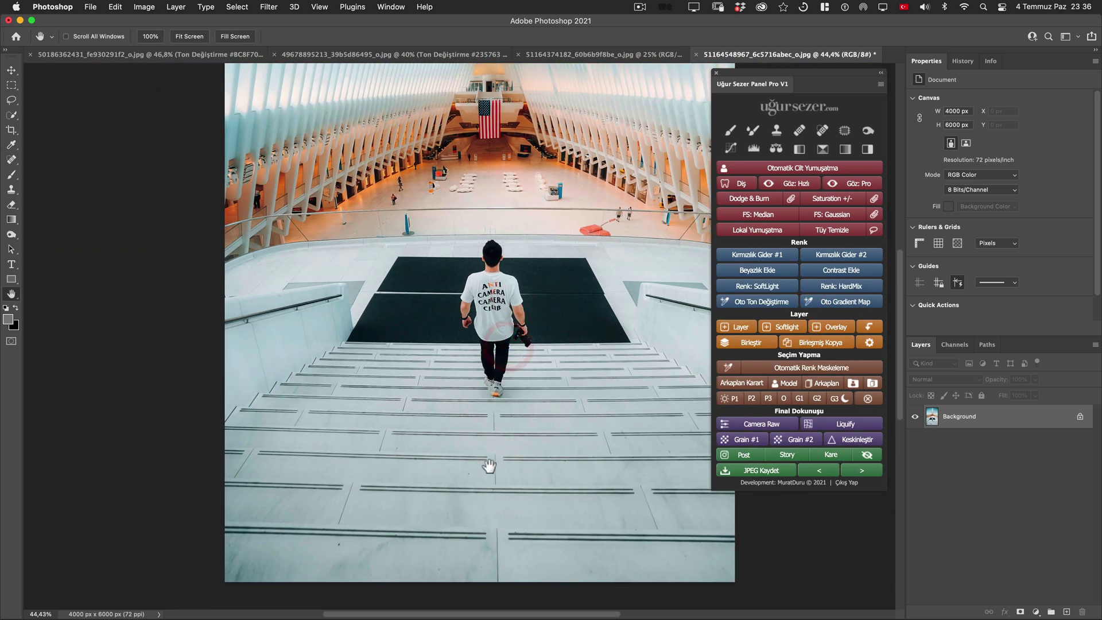
pyautogui.hscroll(1, 462, 433)
pyautogui.click(457, 431)
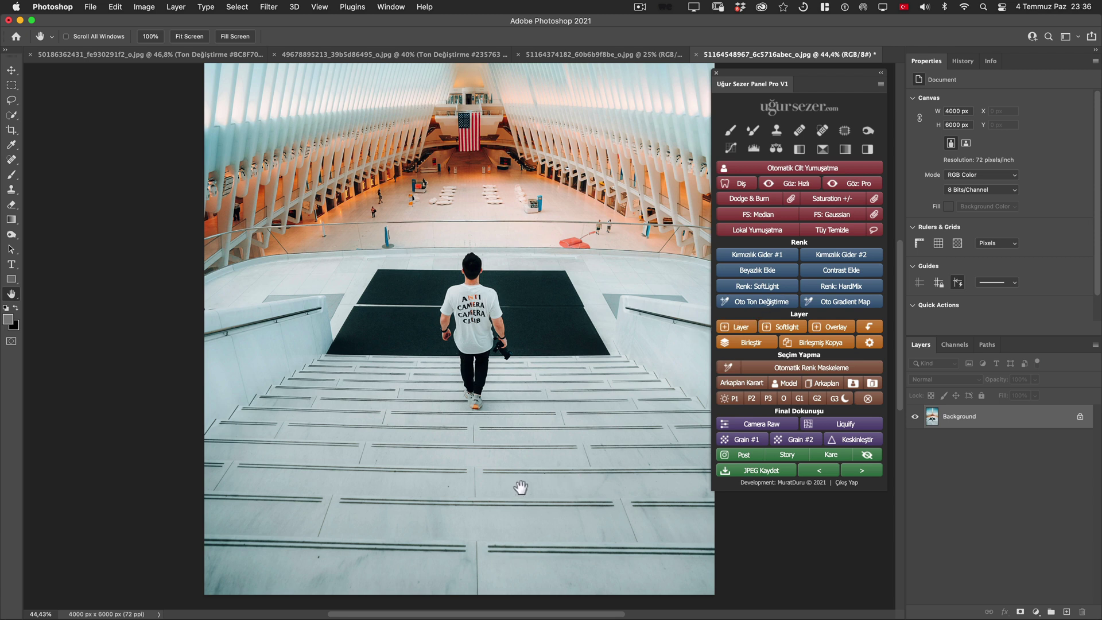
pyautogui.click(766, 305)
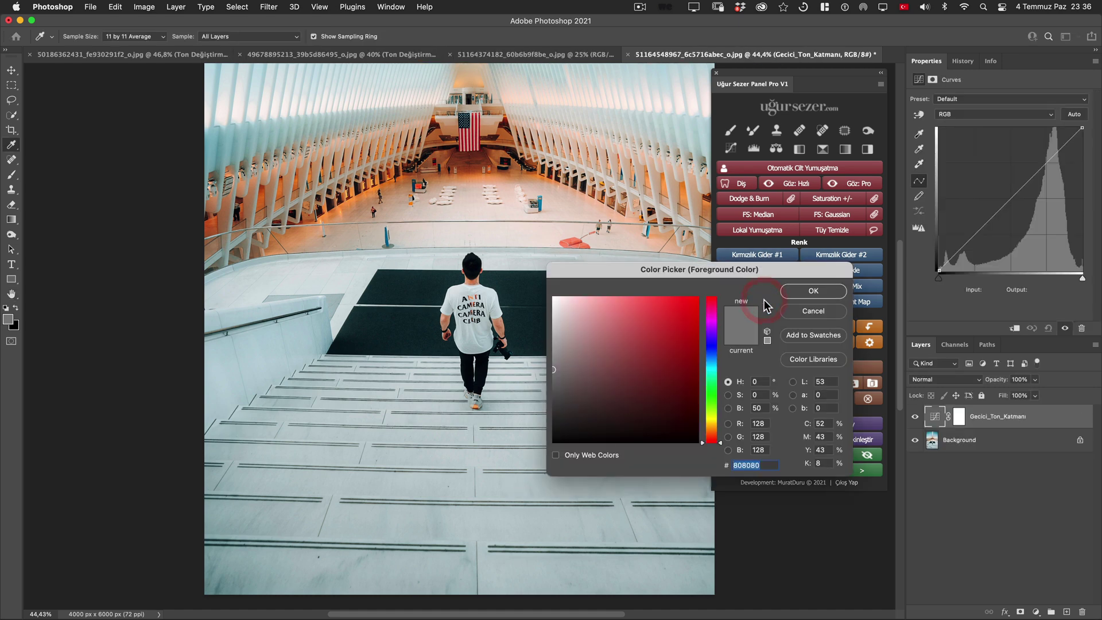
pyautogui.click(493, 456)
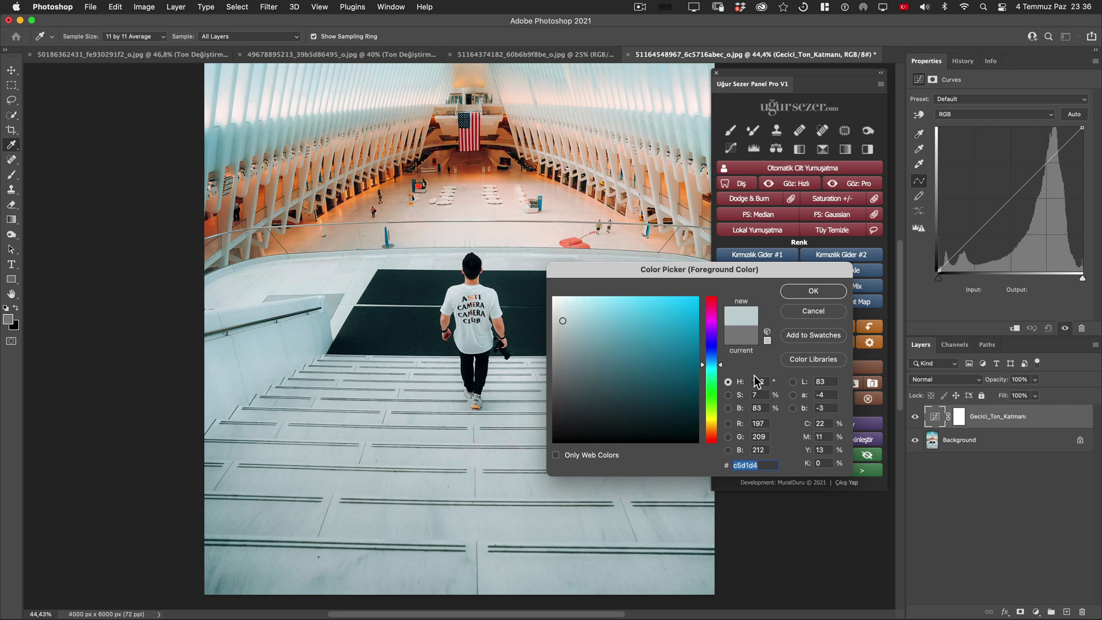
pyautogui.doubleClick(760, 395)
pyautogui.click(827, 291)
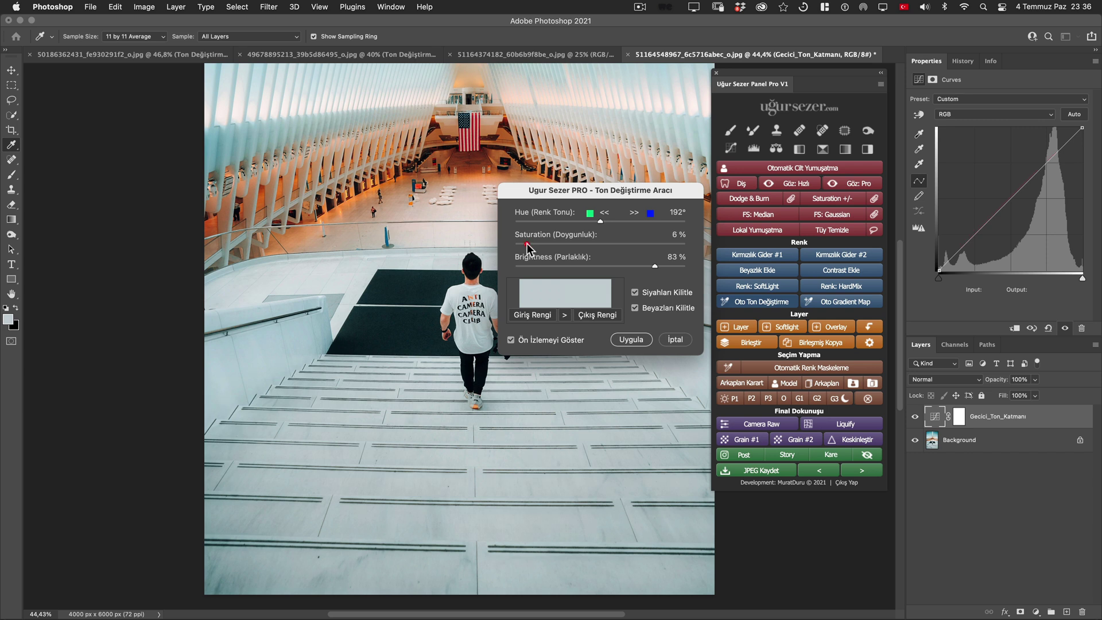
# Step: Lower the output saturation to get the near-neutral output color #D0D4D4 and apply the tone change
pyautogui.moveTo(529, 243); pyautogui.dragTo(524, 244)
pyautogui.click(522, 243)
pyautogui.click(631, 339)
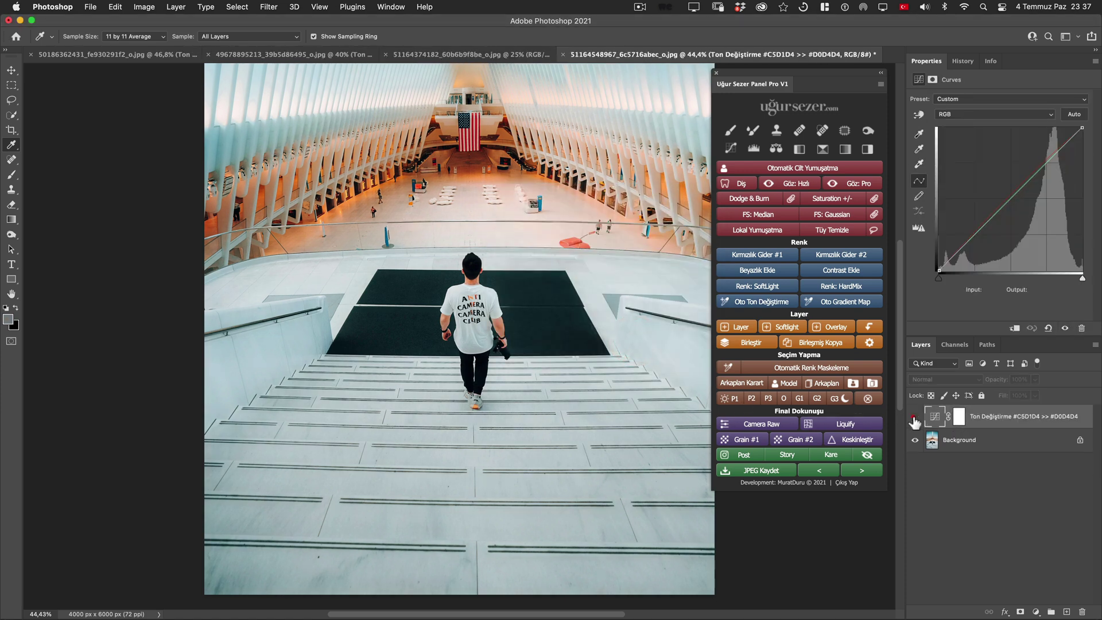
# Step: Compare the marble steps before and after by toggling the tone-change layer's visibility, including a close view of the lower steps
pyautogui.click(914, 417)
pyautogui.click(915, 418)
pyautogui.scroll(2, 492, 551)
pyautogui.scroll(2, 492, 551)
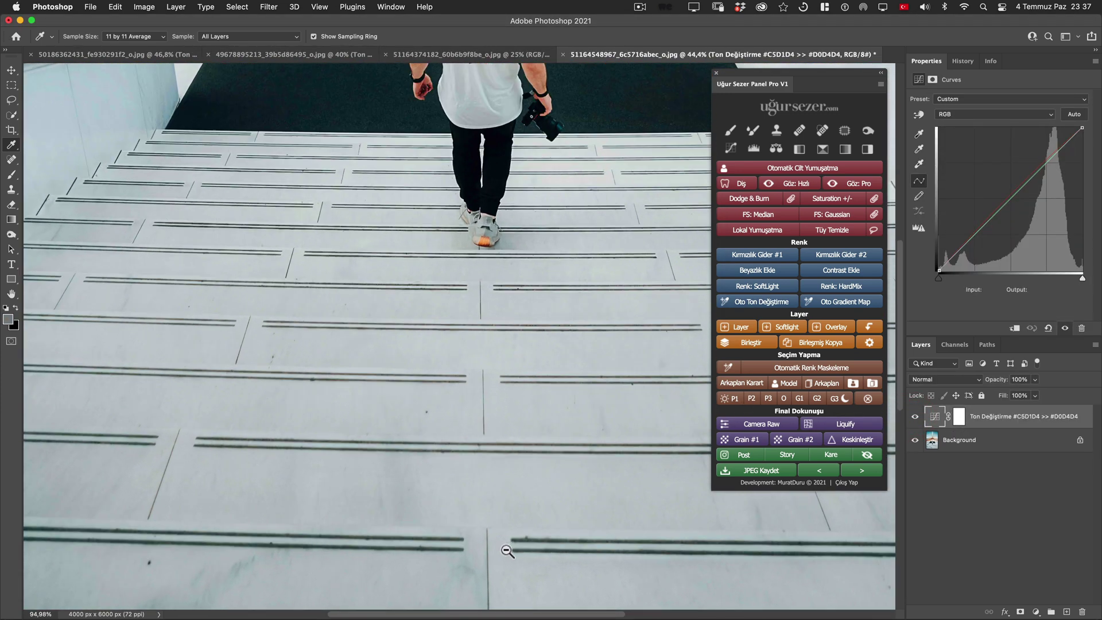
pyautogui.click(915, 417)
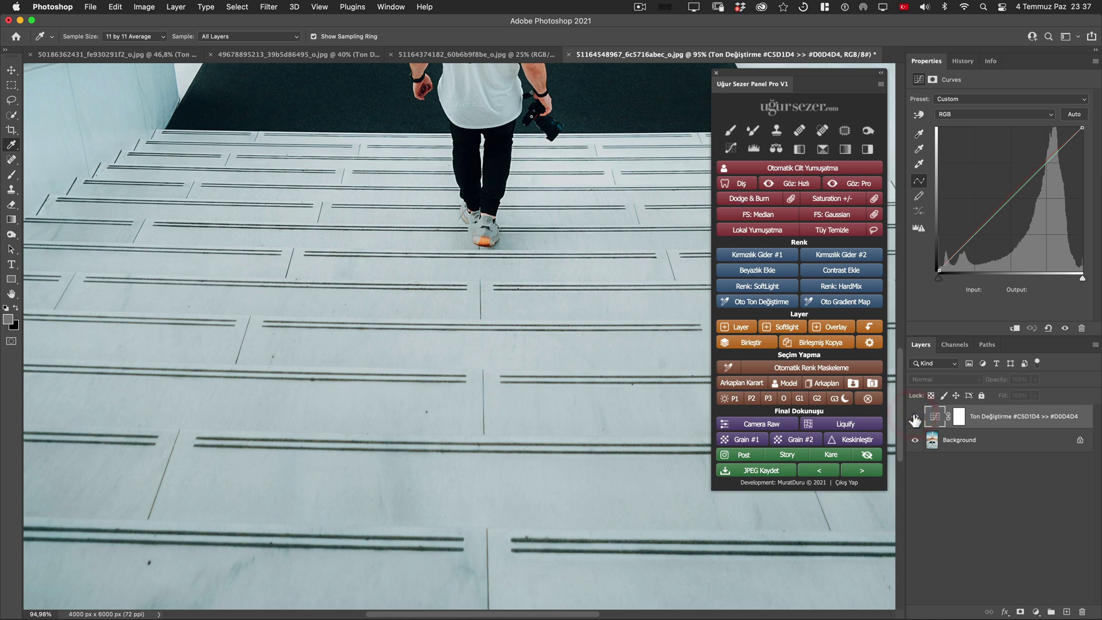
pyautogui.click(913, 416)
pyautogui.click(914, 417)
pyautogui.click(913, 416)
# Step: Compare the man's T-shirt and the surrounding steps close up with the tone-change layer shown and hidden
pyautogui.moveTo(559, 283); pyautogui.dragTo(555, 438)
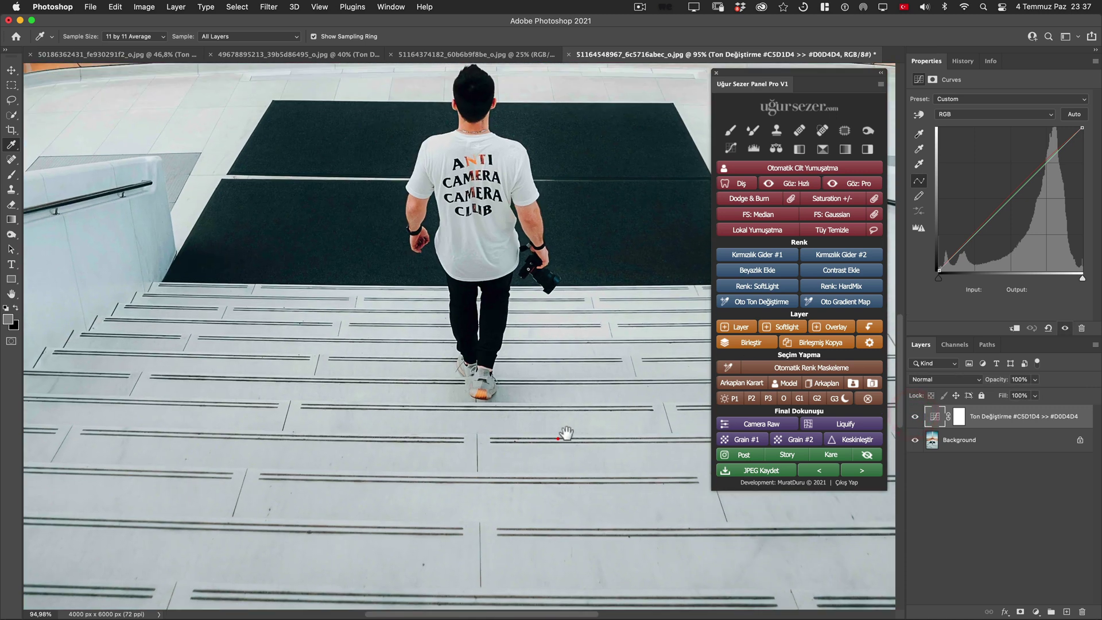
pyautogui.click(915, 418)
pyautogui.click(914, 417)
pyautogui.click(914, 417)
pyautogui.click(914, 417)
pyautogui.click(914, 417)
pyautogui.click(915, 418)
# Step: Compare the wider staircase and hall view with the tone-change layer shown and hidden
pyautogui.scroll(-5, 517, 266)
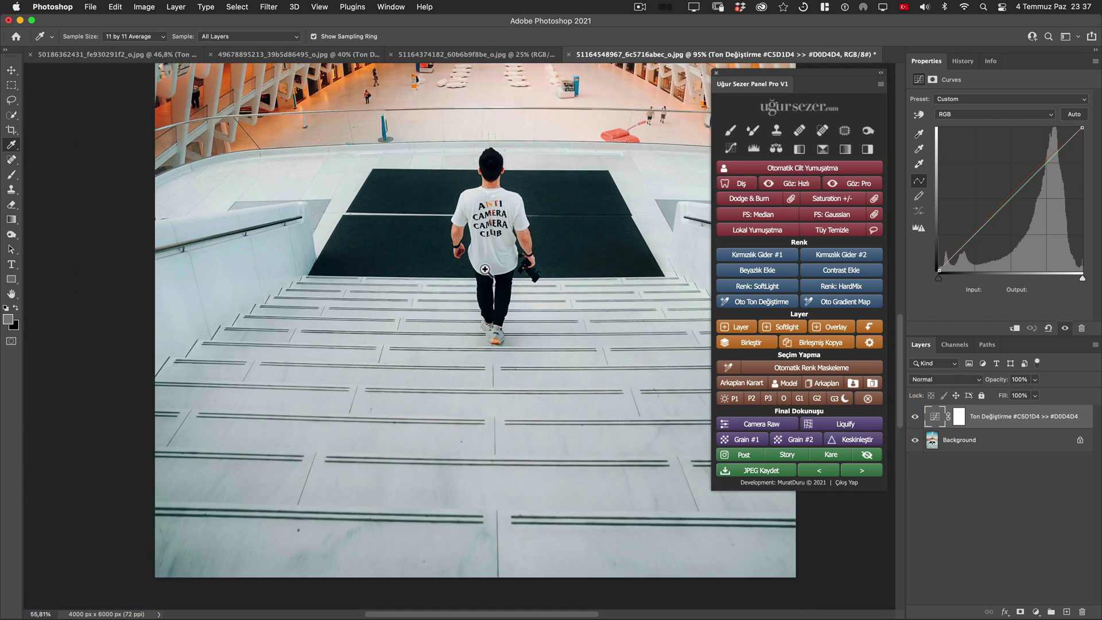
pyautogui.click(914, 417)
pyautogui.click(914, 417)
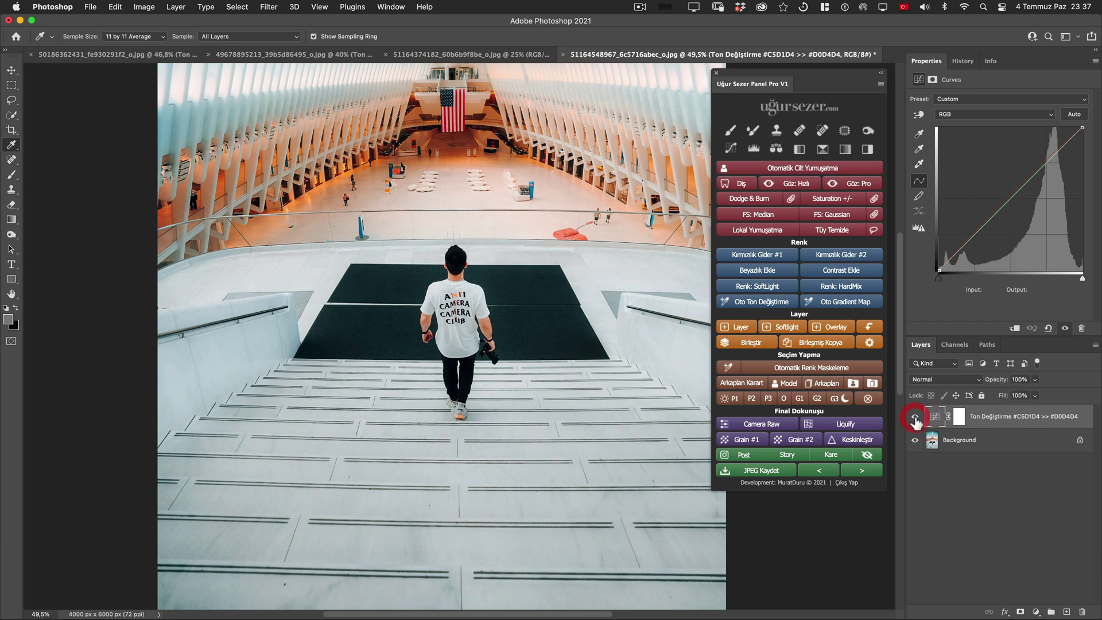
pyautogui.click(914, 417)
pyautogui.click(914, 418)
pyautogui.click(914, 417)
pyautogui.click(915, 417)
# Step: Inspect the tone-change layer's Red, Green and Blue curves and return to the RGB curve
pyautogui.click(951, 114)
pyautogui.click(947, 125)
pyautogui.click(964, 114)
pyautogui.click(952, 125)
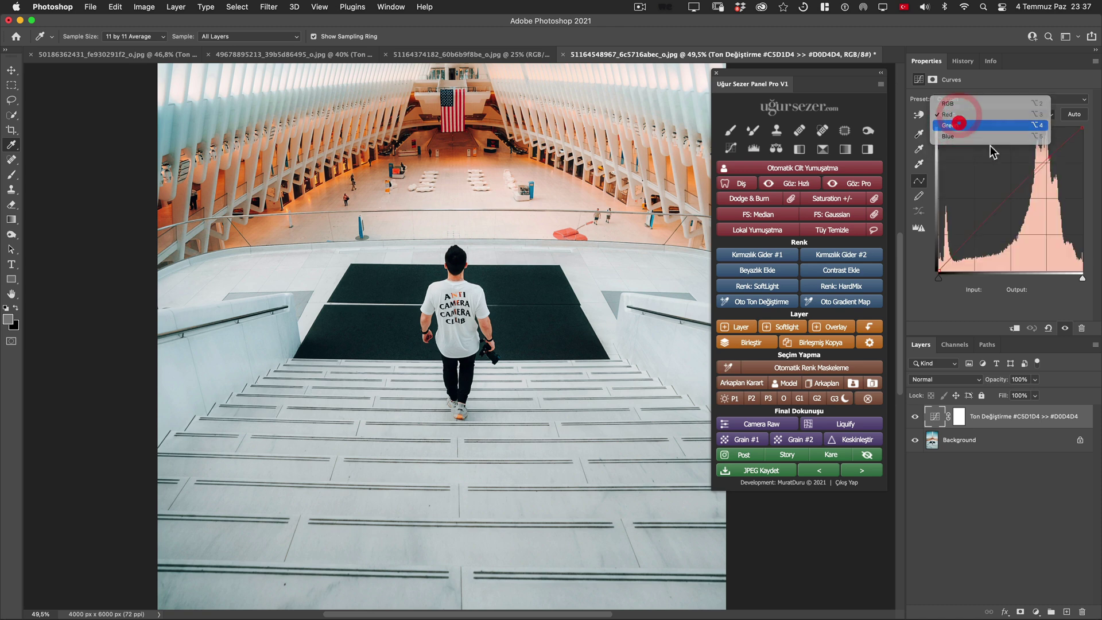
pyautogui.click(969, 115)
pyautogui.click(969, 125)
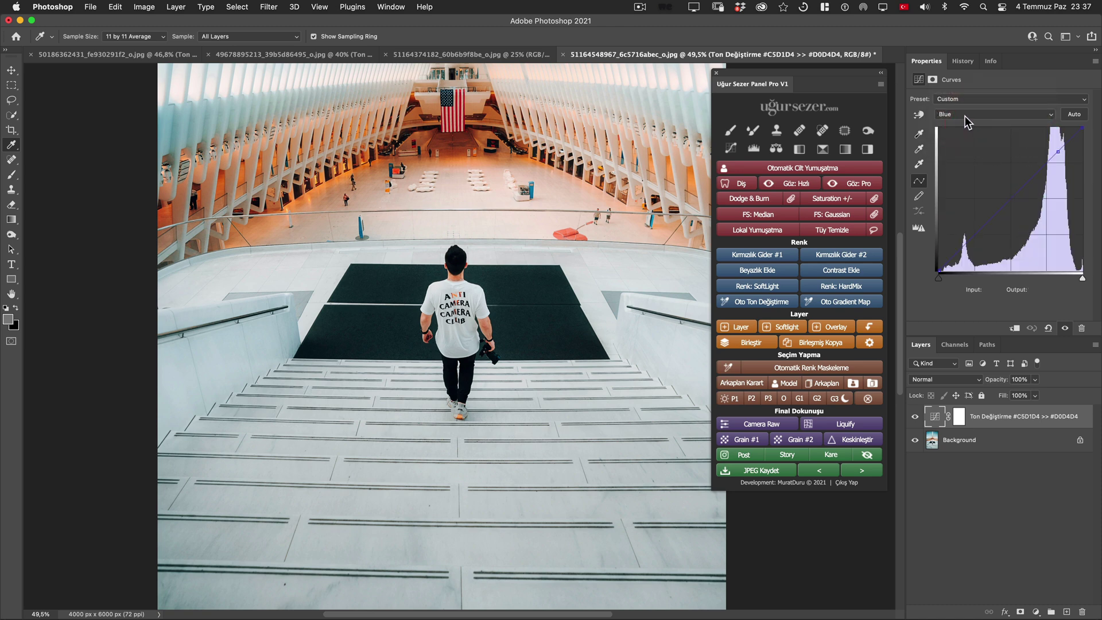
pyautogui.click(966, 114)
pyautogui.click(953, 82)
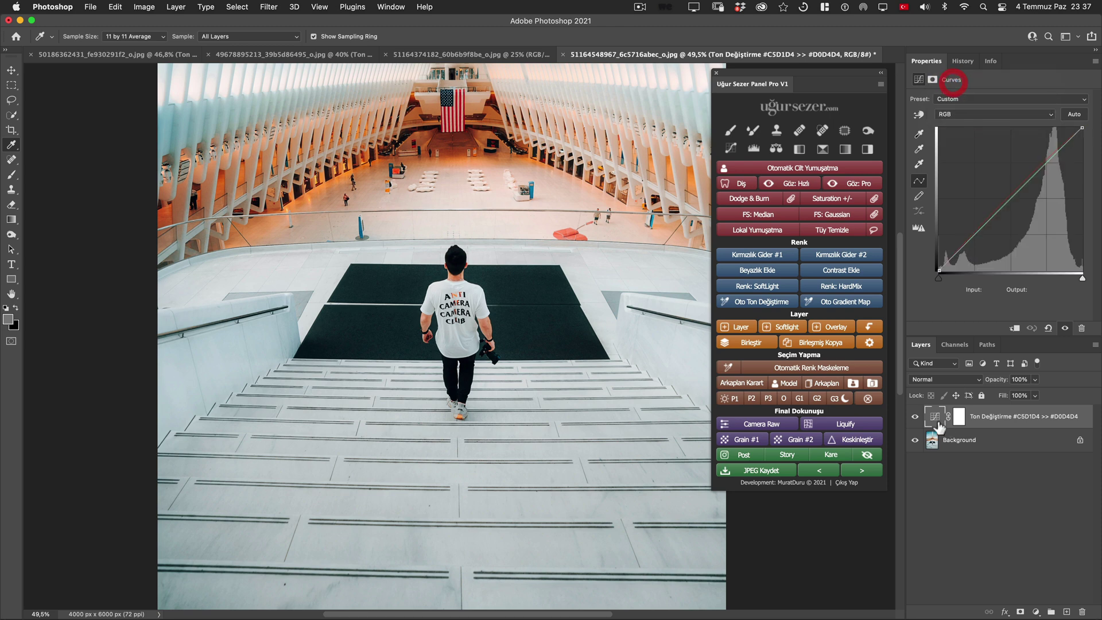
# Step: Check the staircase photo once more by toggling the curves layer off and on
pyautogui.click(914, 418)
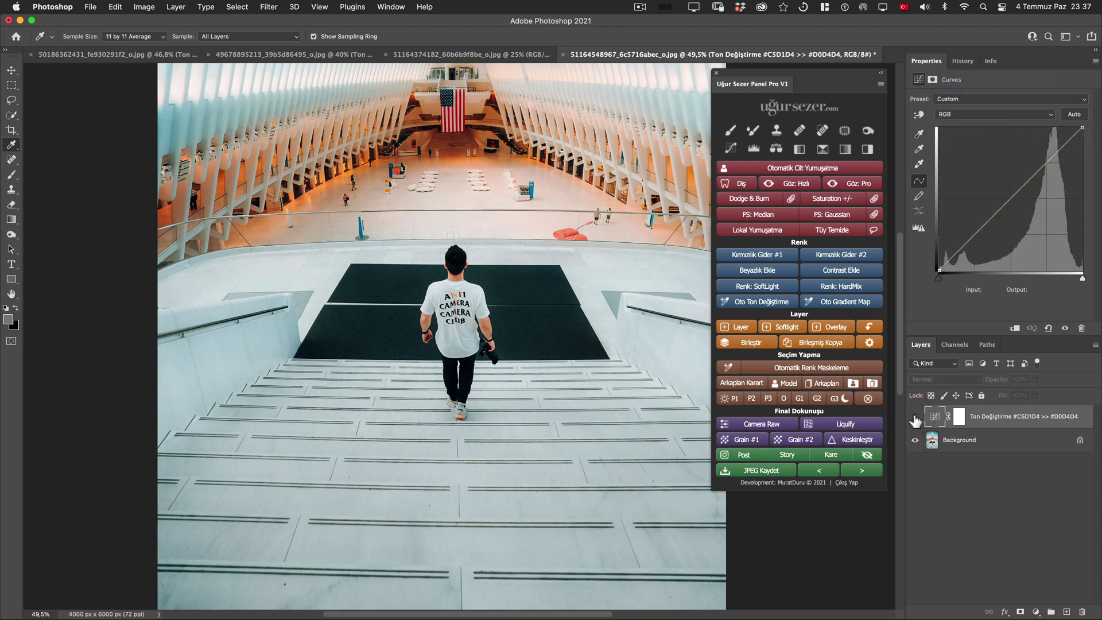
pyautogui.click(914, 418)
pyautogui.click(914, 418)
pyautogui.click(914, 419)
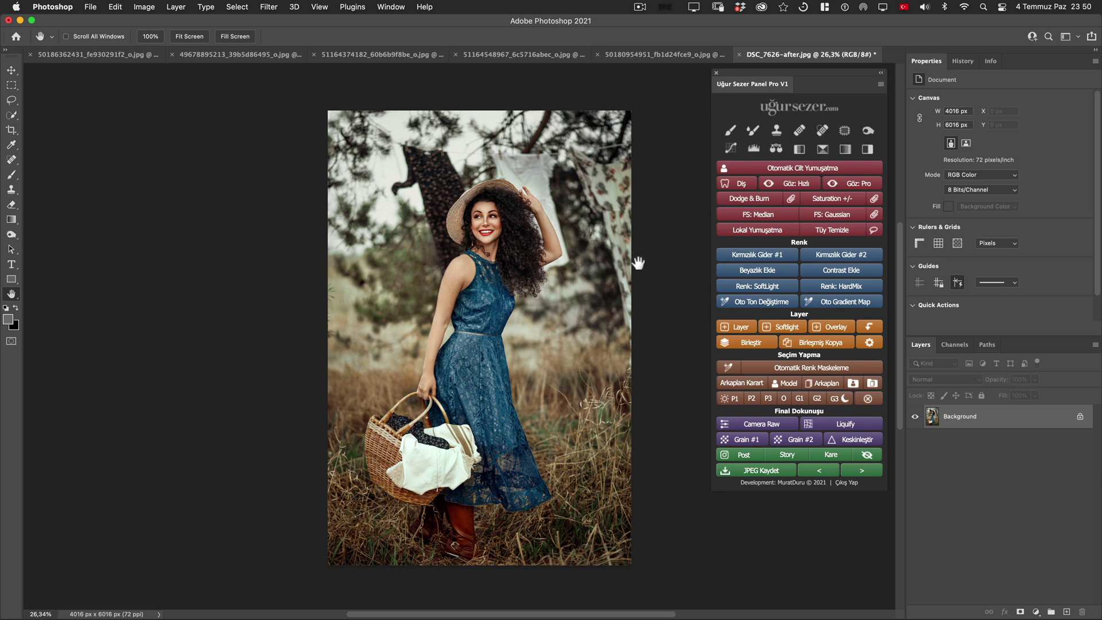
# Step: Select the background around the woman, start Oto Ton Değiştirme and accept the dry grass tone beside her dress (#9F8D6F) as input color
pyautogui.scroll(2, 562, 365)
pyautogui.scroll(-5, 565, 366)
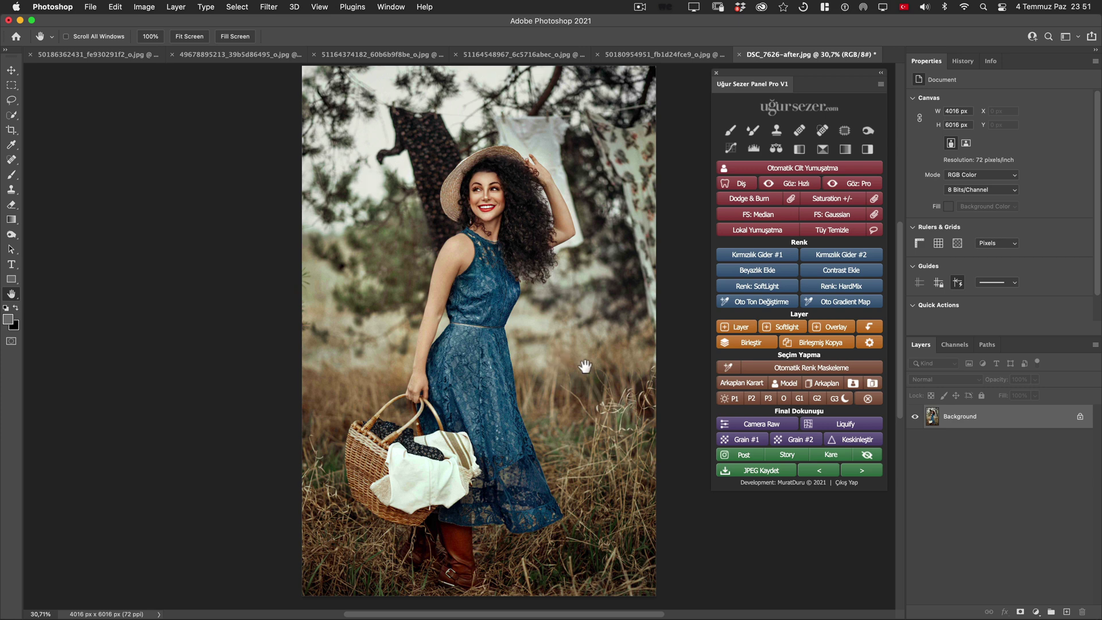
pyautogui.click(825, 383)
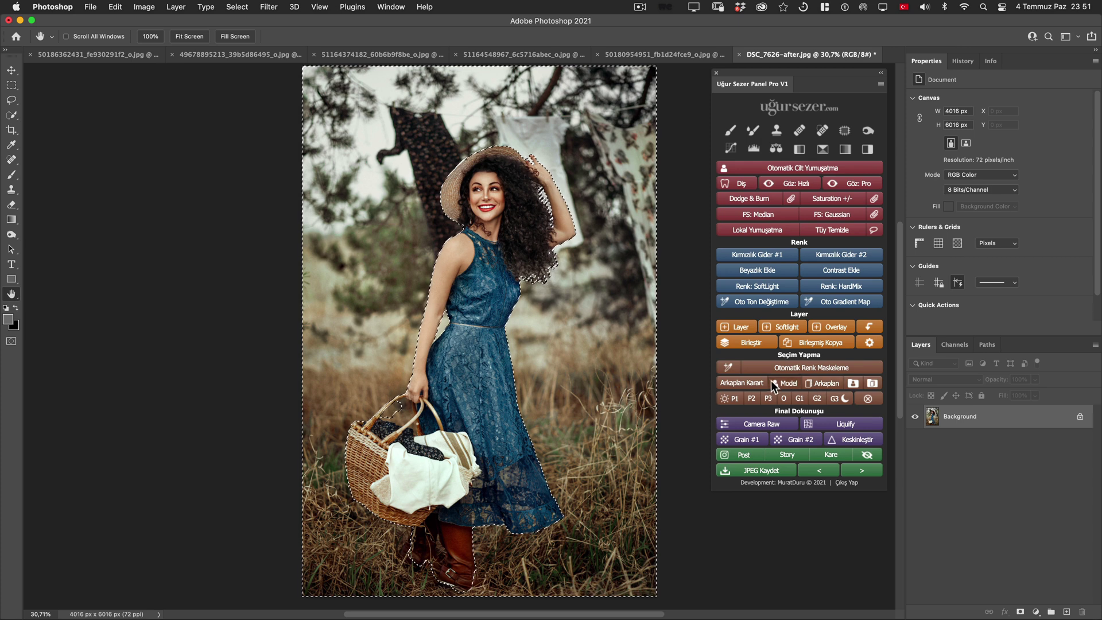
pyautogui.click(746, 302)
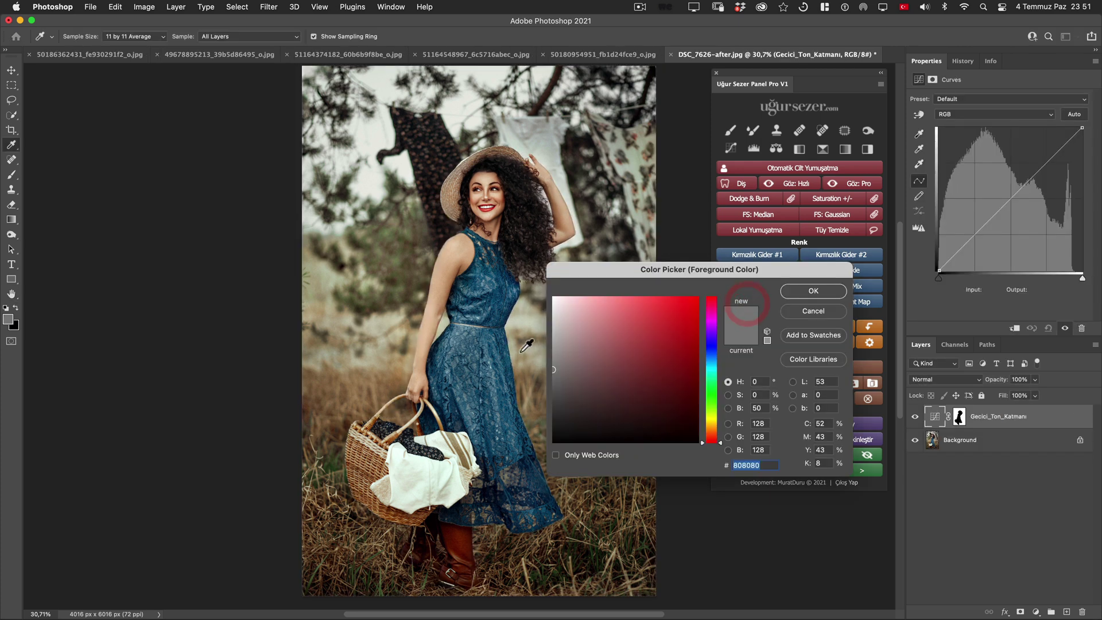
pyautogui.moveTo(683, 267); pyautogui.dragTo(765, 282)
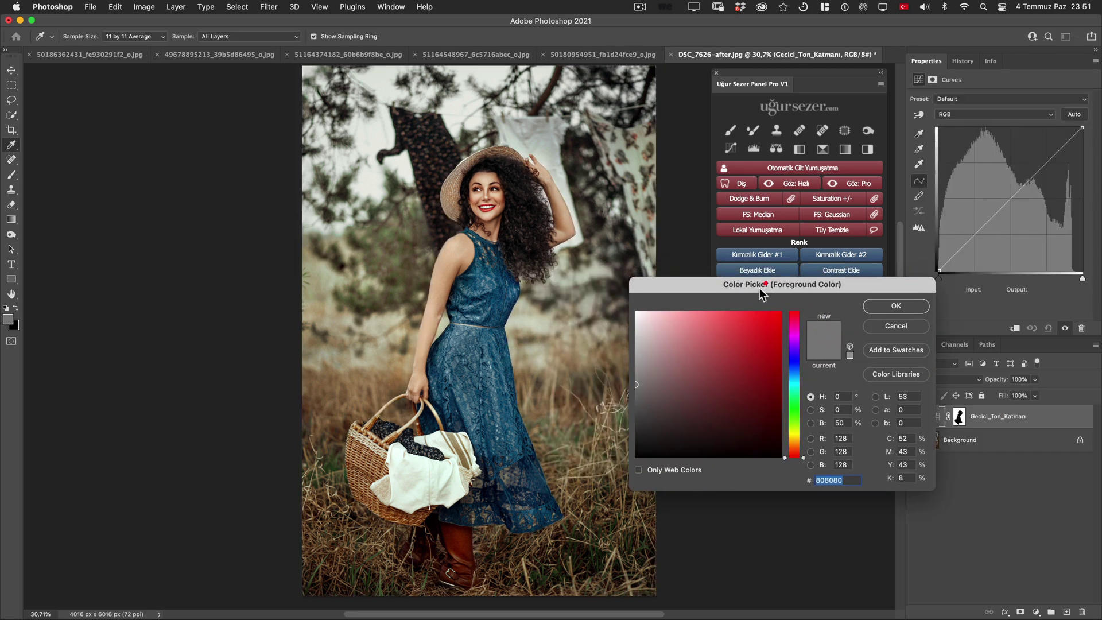
pyautogui.click(546, 368)
pyautogui.moveTo(545, 367); pyautogui.dragTo(543, 368)
pyautogui.click(909, 304)
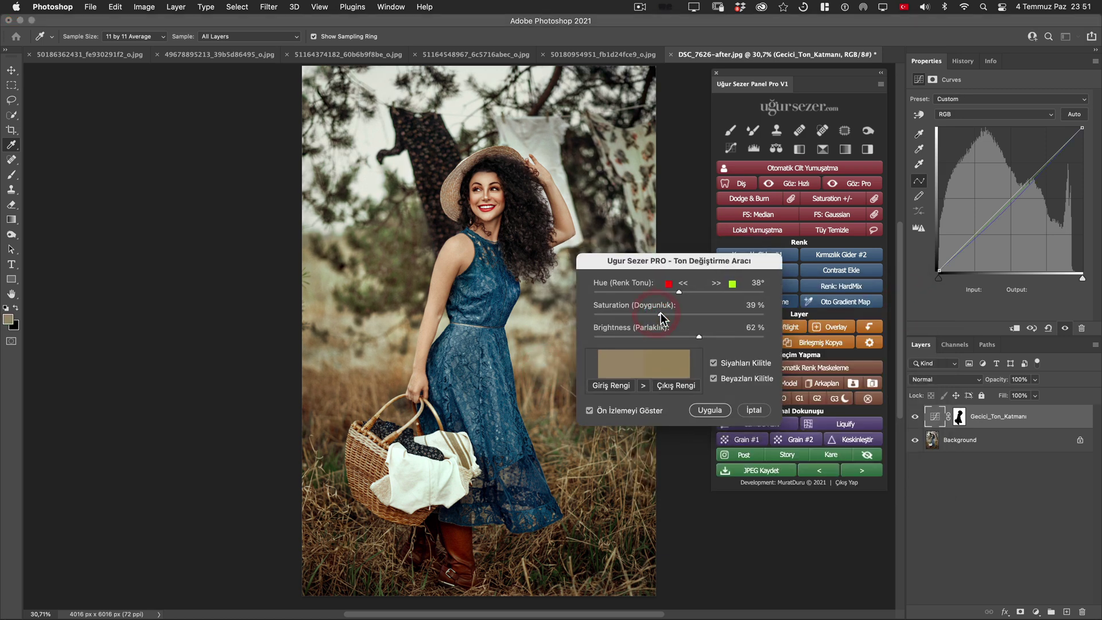
# Step: Raise the output saturation and shift the hue slightly to reach output color #9F8959, and apply the background-only tone change
pyautogui.moveTo(662, 313); pyautogui.dragTo(686, 298)
pyautogui.click(667, 315)
pyautogui.click(714, 411)
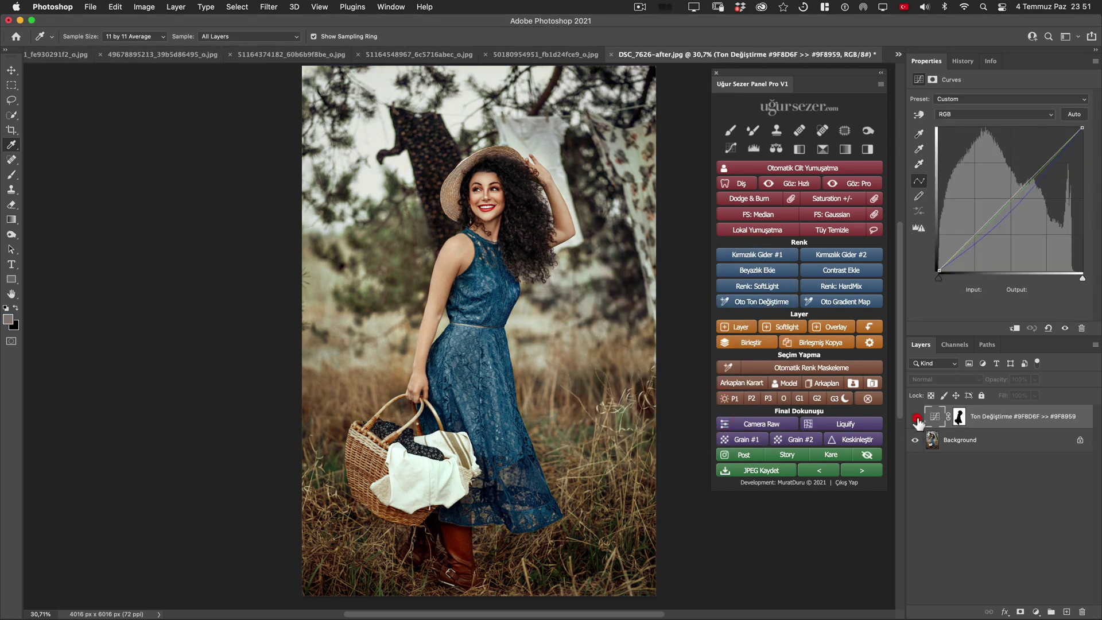
# Step: Compare the whole outdoor photo before and after by toggling the background tone-change layer's visibility
pyautogui.click(915, 417)
pyautogui.scroll(-1, 602, 323)
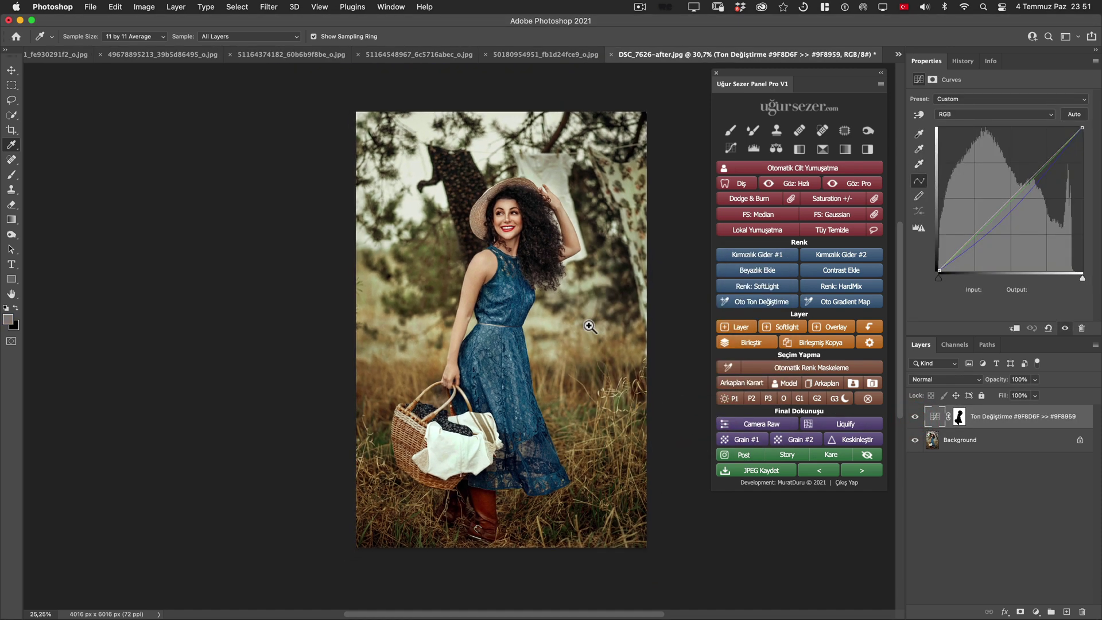
pyautogui.click(914, 416)
pyautogui.click(915, 417)
pyautogui.click(915, 417)
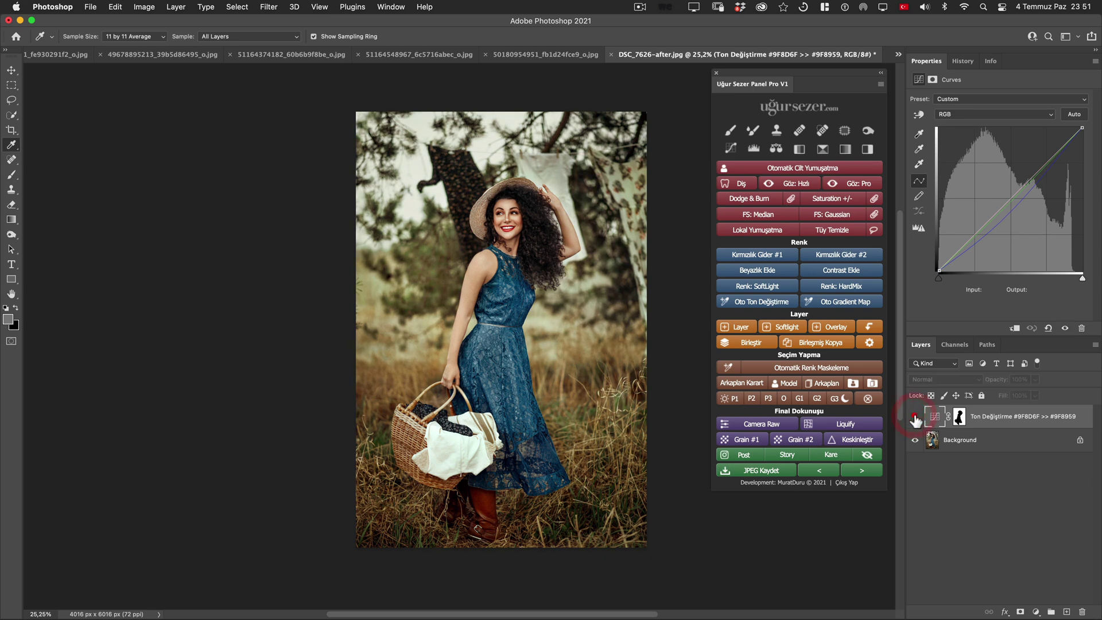
pyautogui.click(915, 417)
# Step: Examine the woman and the warmed background at closer zoom with the masked tone-change layer shown and hidden
pyautogui.scroll(2, 625, 350)
pyautogui.click(635, 349)
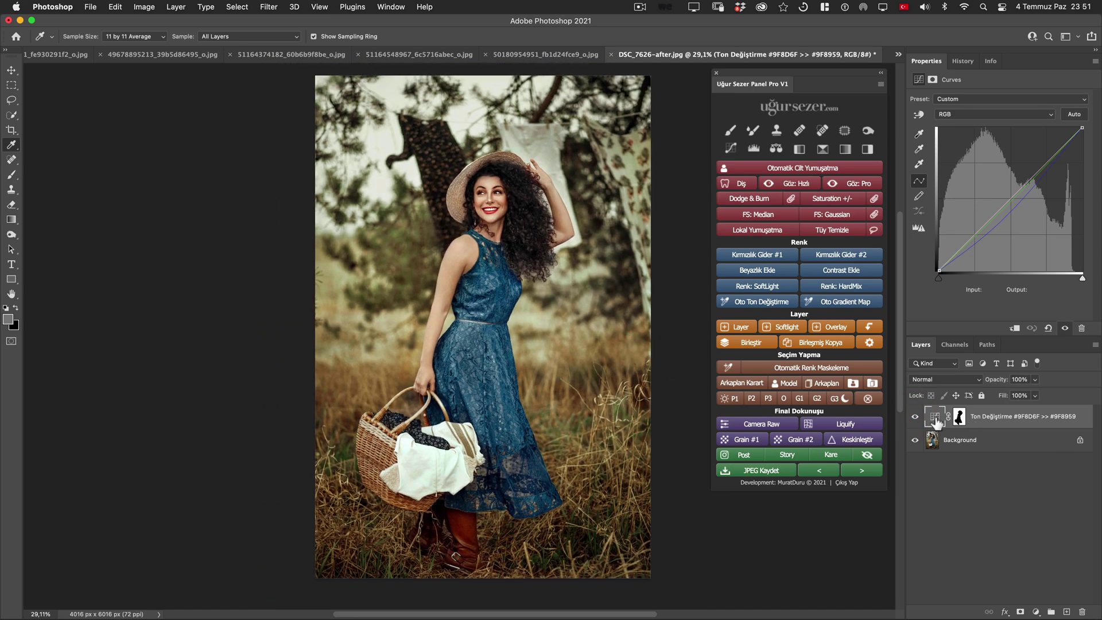
pyautogui.click(913, 417)
pyautogui.click(914, 417)
pyautogui.press('h')
pyautogui.scroll(5, 578, 305)
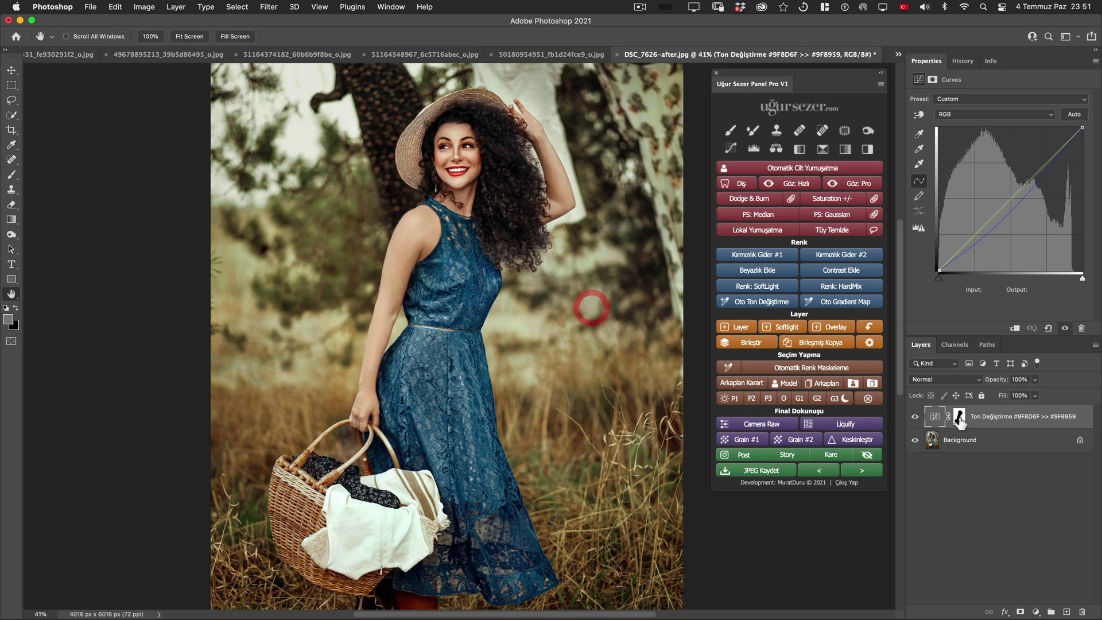
pyautogui.click(914, 417)
pyautogui.click(914, 418)
# Step: Select the woman and apply Oto Ton Değiştirme to her alone, sampling forehead skin tone #CC9F7C as input and shifting the hue slightly to output #CCA276
pyautogui.click(792, 384)
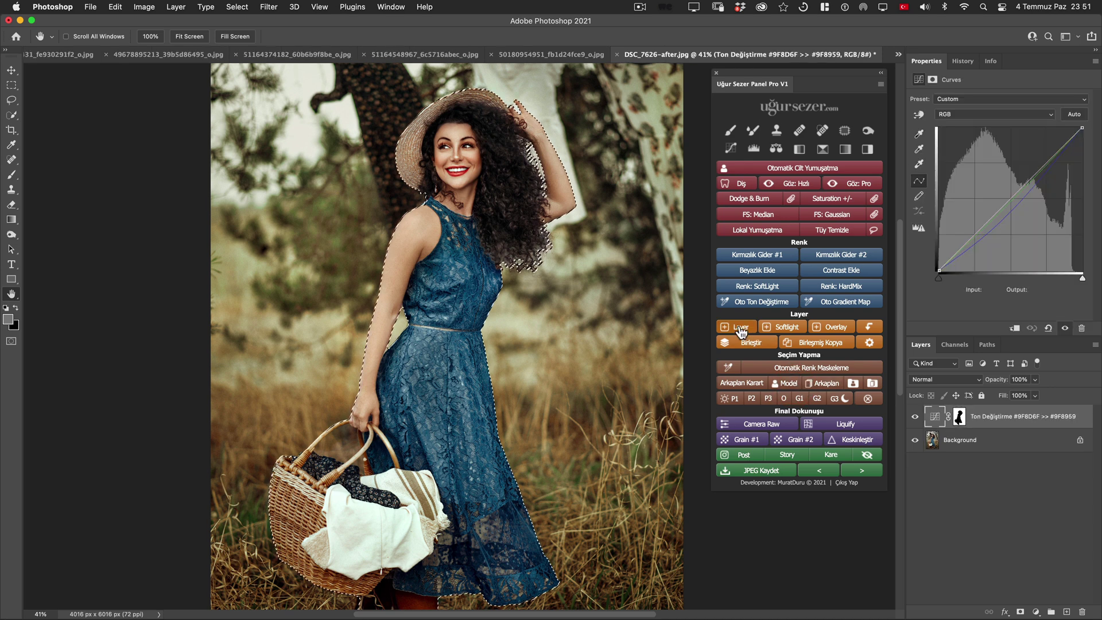
pyautogui.click(757, 301)
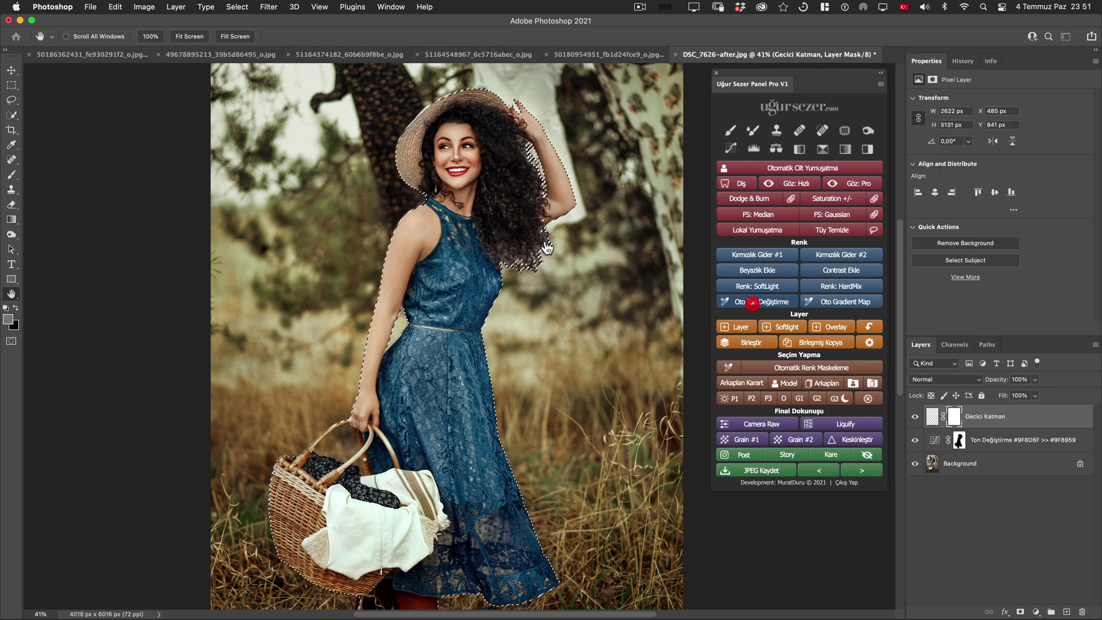
pyautogui.click(443, 130)
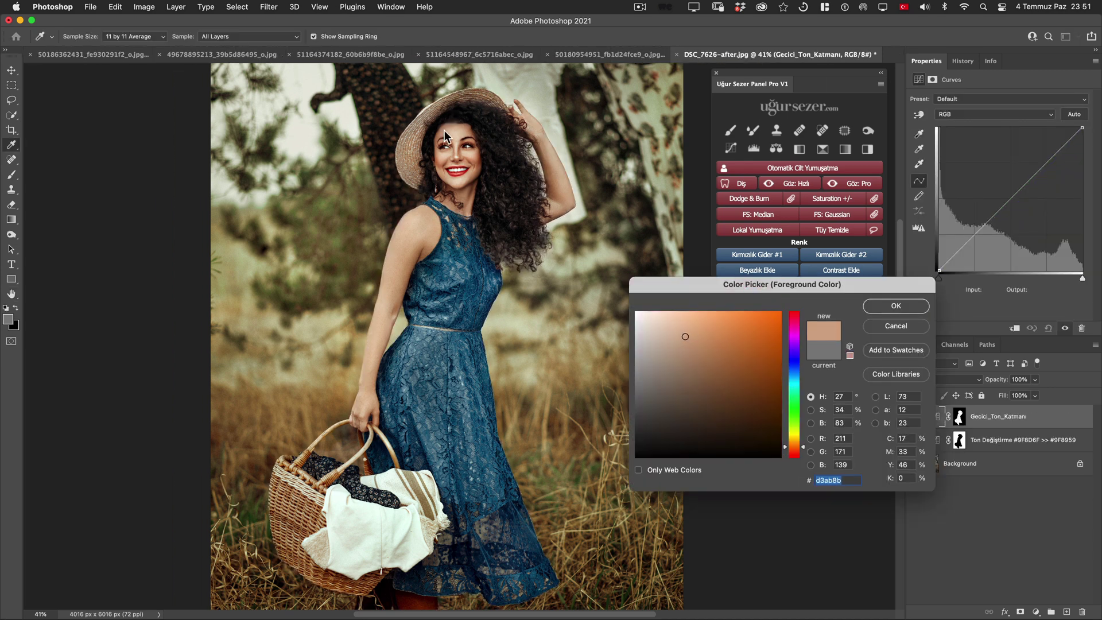
pyautogui.click(442, 131)
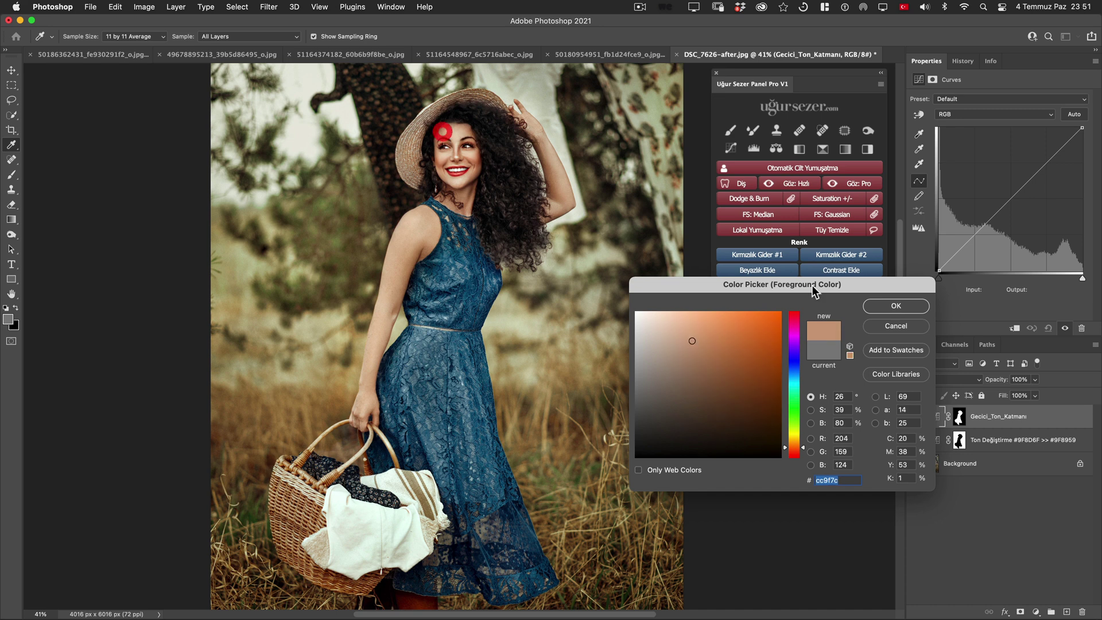
pyautogui.click(898, 309)
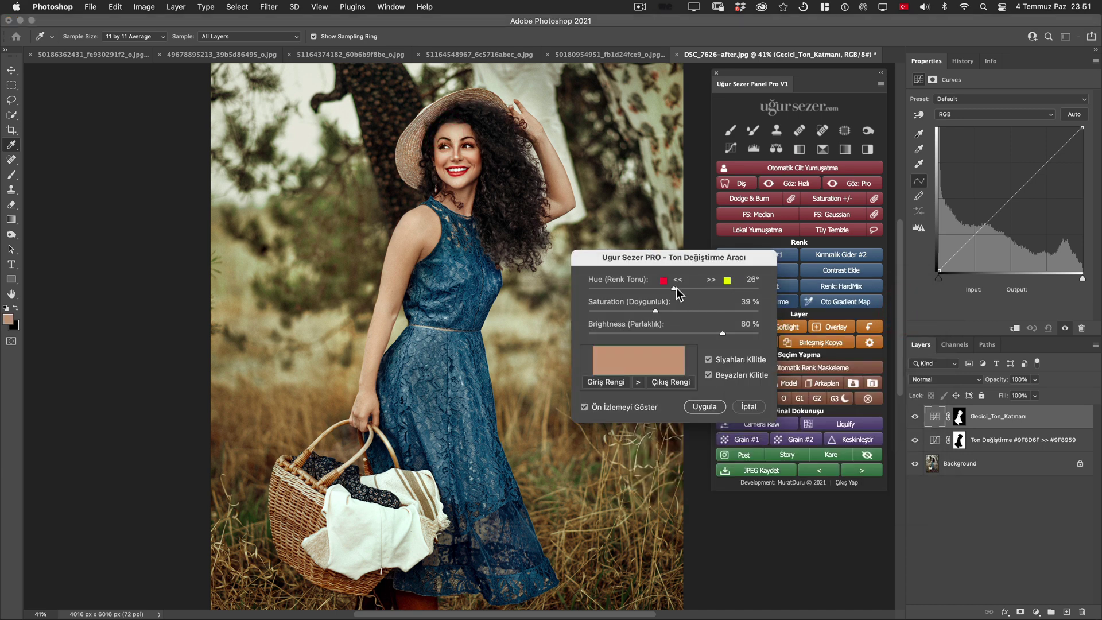
pyautogui.moveTo(675, 288)
pyautogui.mouseDown()
pyautogui.moveTo(661, 309)
pyautogui.moveTo(679, 287)
pyautogui.mouseUp()
pyautogui.click(704, 406)
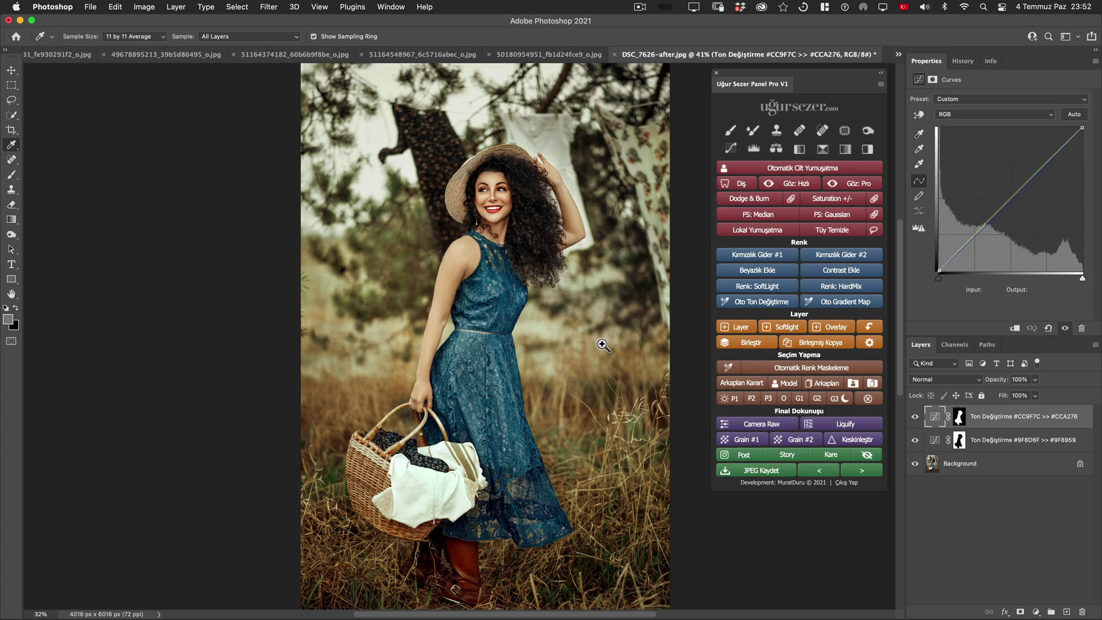
# Step: Compare the photo before and after, both as a whole and close up on the woman, by hiding and showing both tone-change layers together
pyautogui.keyDown('alt'); pyautogui.click(915, 464); pyautogui.keyUp('alt')
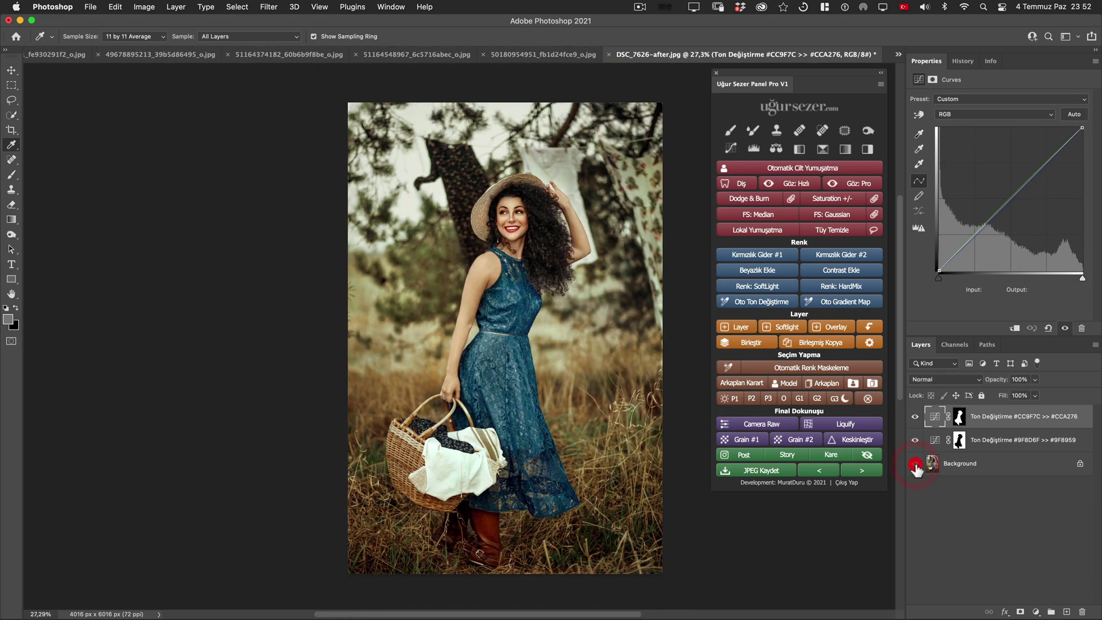
pyautogui.keyDown('alt'); pyautogui.click(915, 464); pyautogui.keyUp('alt')
pyautogui.moveTo(532, 233); pyautogui.dragTo(565, 239)
pyautogui.keyDown('alt'); pyautogui.click(914, 462); pyautogui.keyUp('alt')
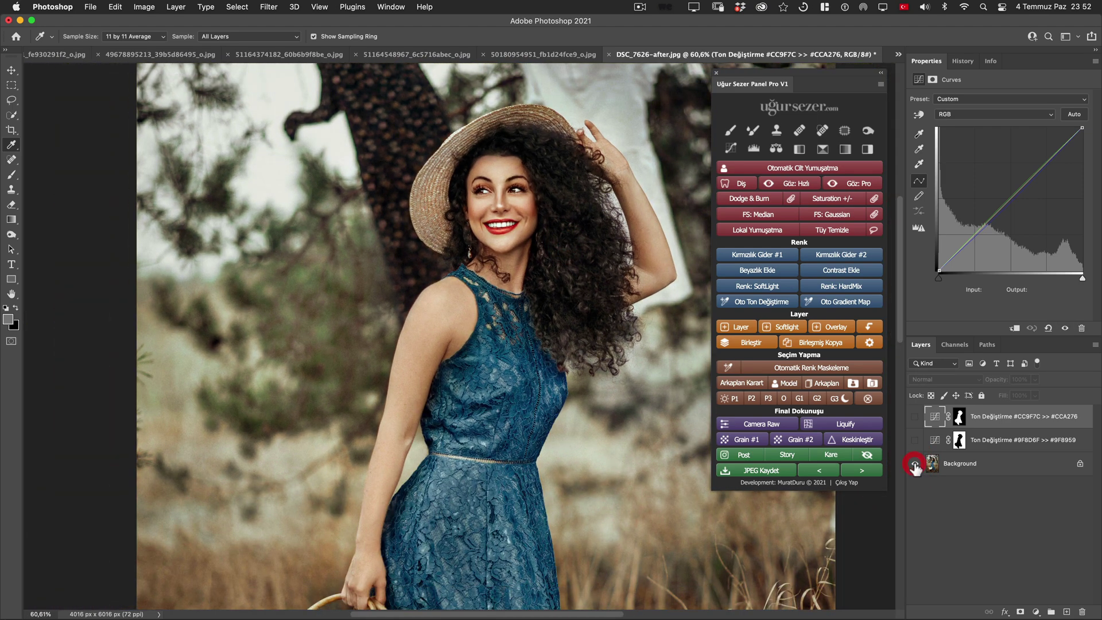
pyautogui.keyDown('alt'); pyautogui.click(914, 463); pyautogui.keyUp('alt')
pyautogui.moveTo(646, 408); pyautogui.dragTo(574, 317)
pyautogui.keyDown('alt'); pyautogui.click(914, 465); pyautogui.keyUp('alt')
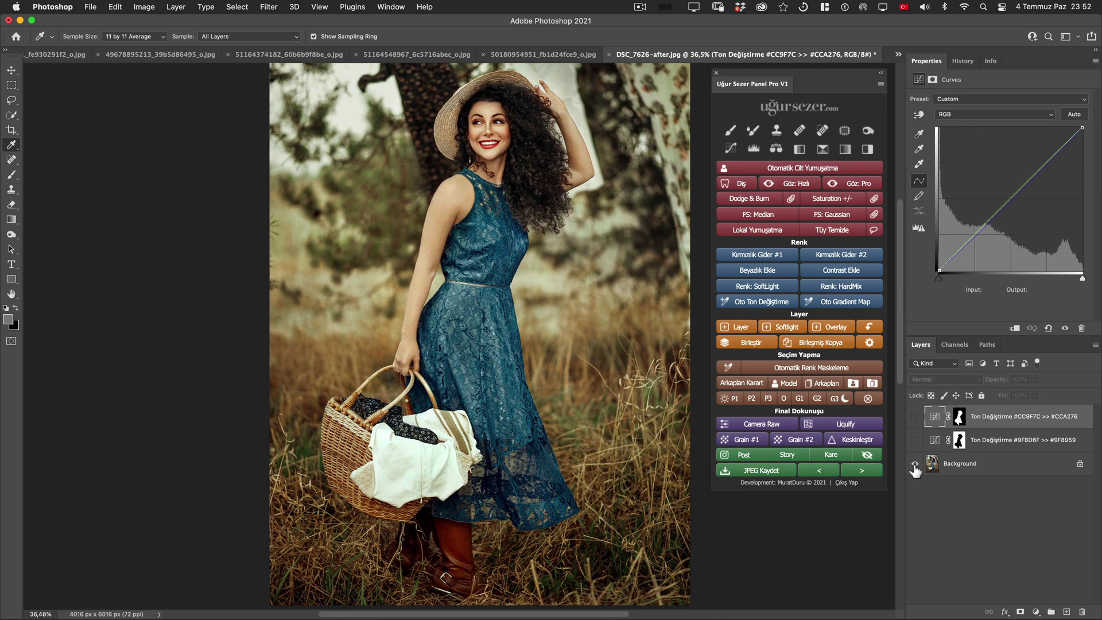
pyautogui.keyDown('alt'); pyautogui.click(915, 465); pyautogui.keyUp('alt')
pyautogui.keyDown('alt'); pyautogui.click(915, 464); pyautogui.keyUp('alt')
pyautogui.keyDown('alt'); pyautogui.click(915, 465); pyautogui.keyUp('alt')
pyautogui.press('space')
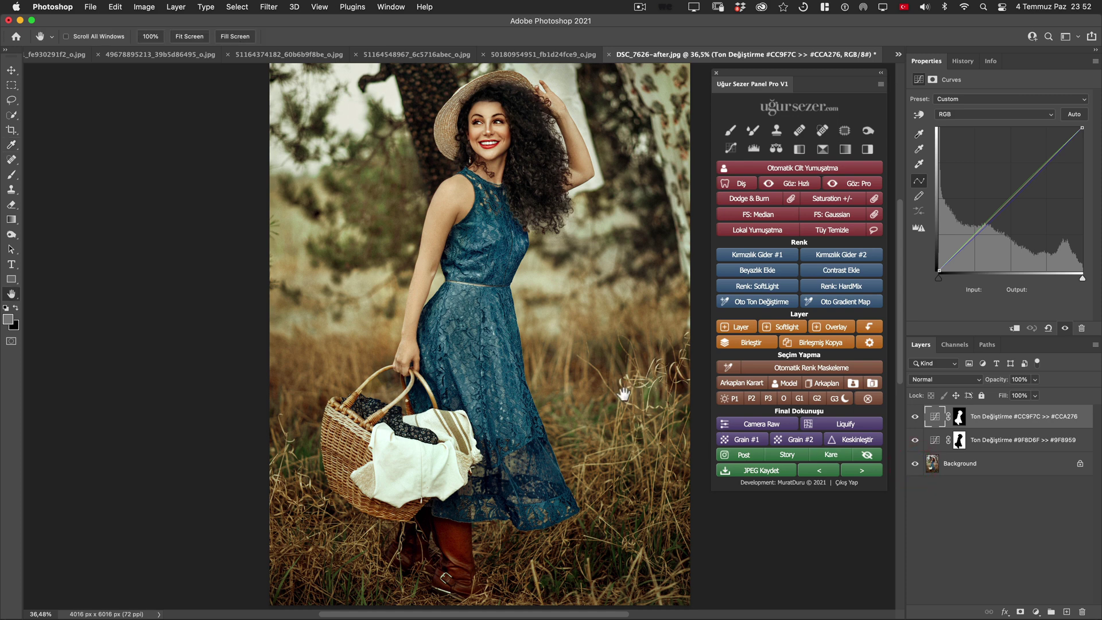